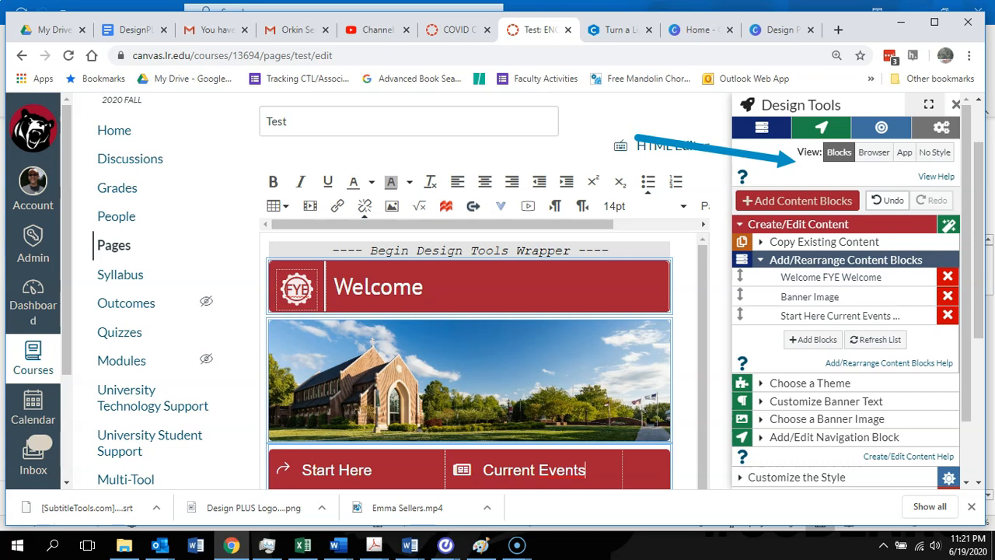
Preview the Test page in the Browser, App and No Style views, and return to the Blocks view
scroll(470, 358, "down", 1)
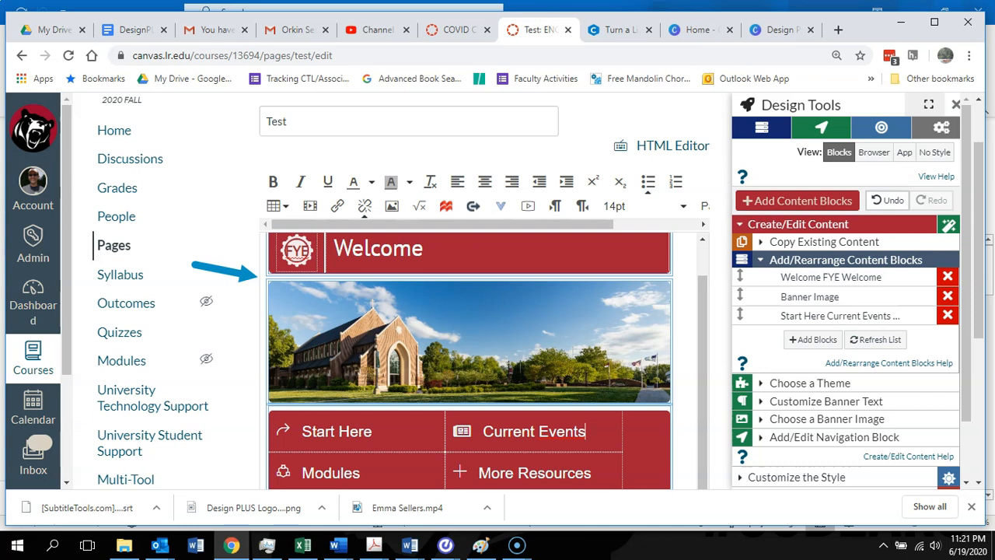
left_click(874, 152)
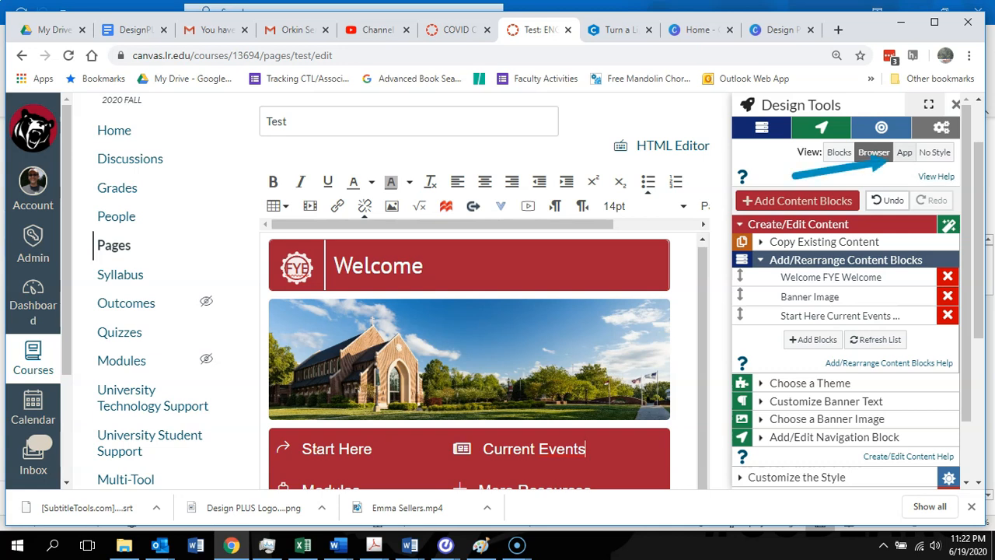
left_click(903, 153)
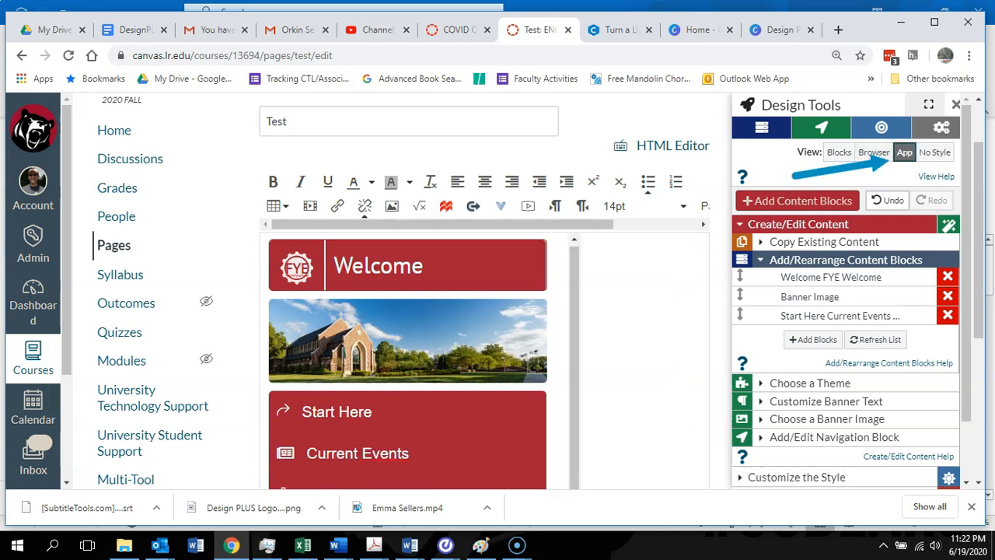
mouse_move(574, 311)
left_mouse_down()
mouse_move(574, 350)
mouse_move(574, 311)
left_mouse_up()
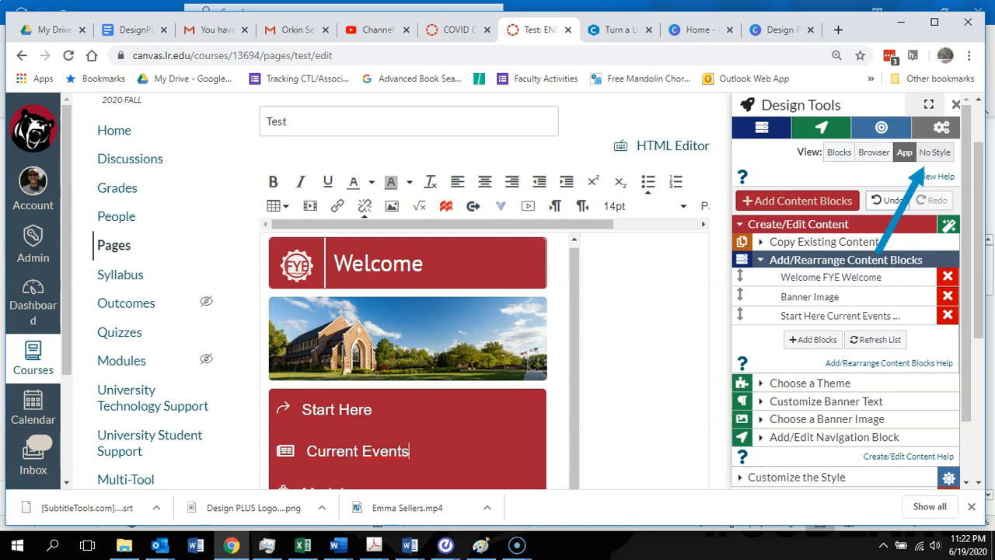
left_click(934, 152)
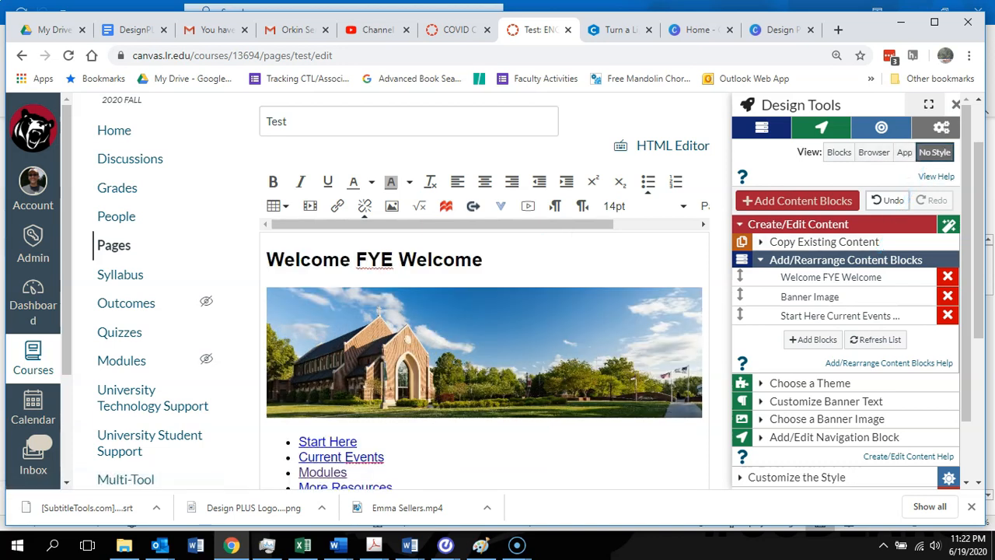
left_click(838, 152)
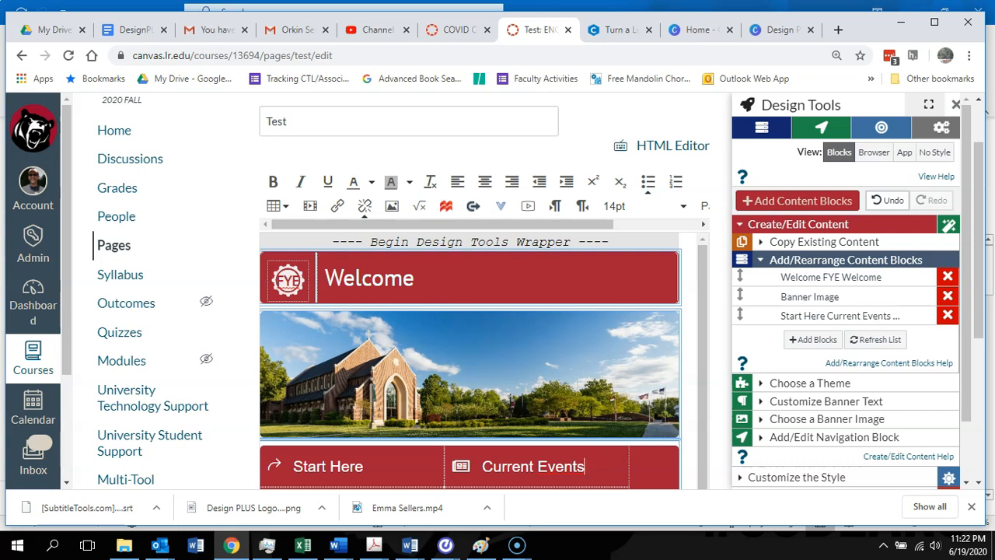
Examine the page content between the Design Tools wrapper markers and the tools grouped under Create/Edit Content
left_click_drag(702, 350, 702, 383)
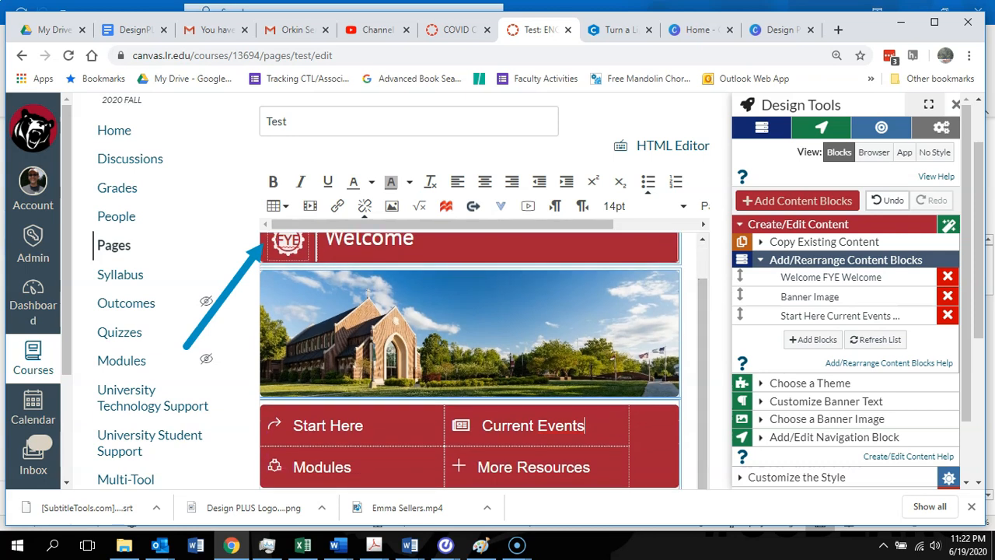
left_click_drag(966, 268, 966, 305)
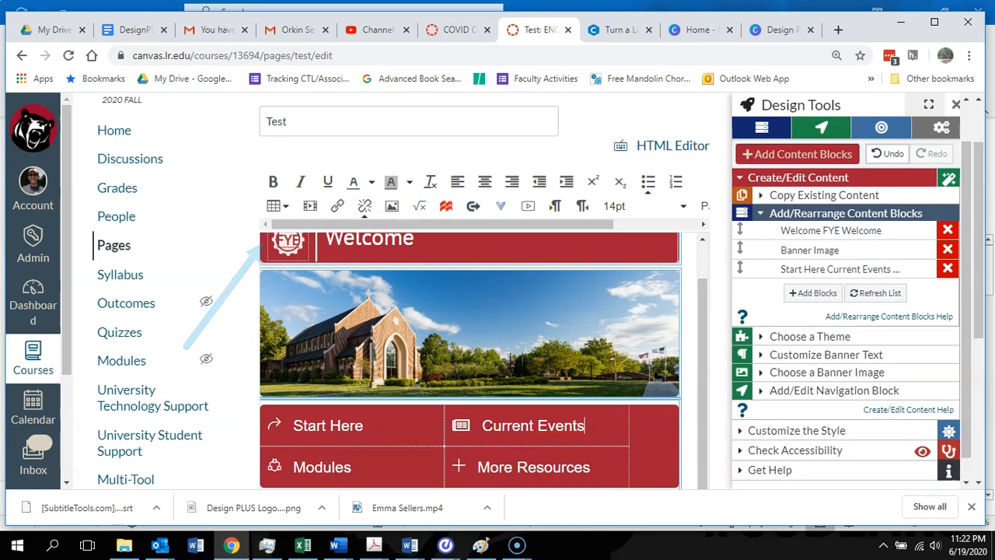
scroll(412, 292, "down", 2)
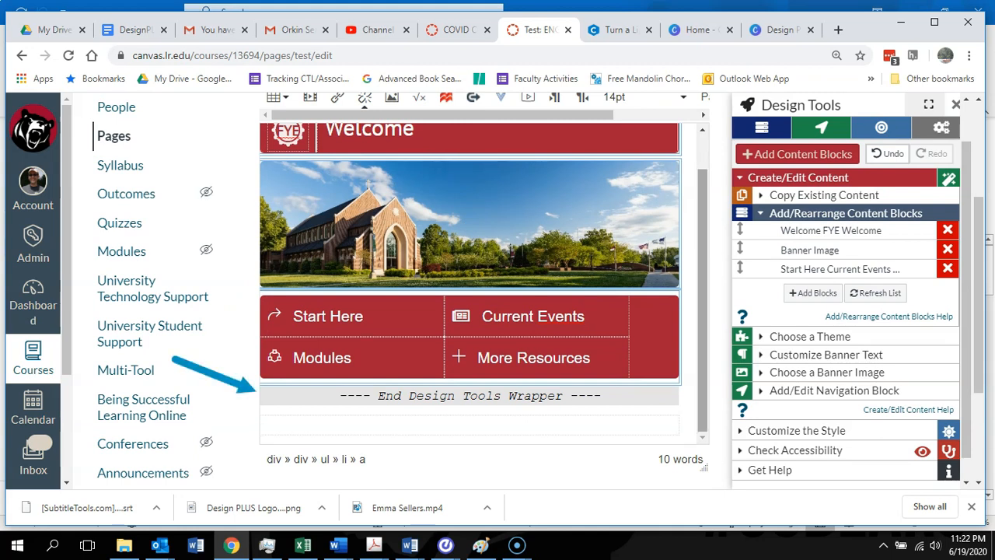
scroll(470, 284, "up", 1)
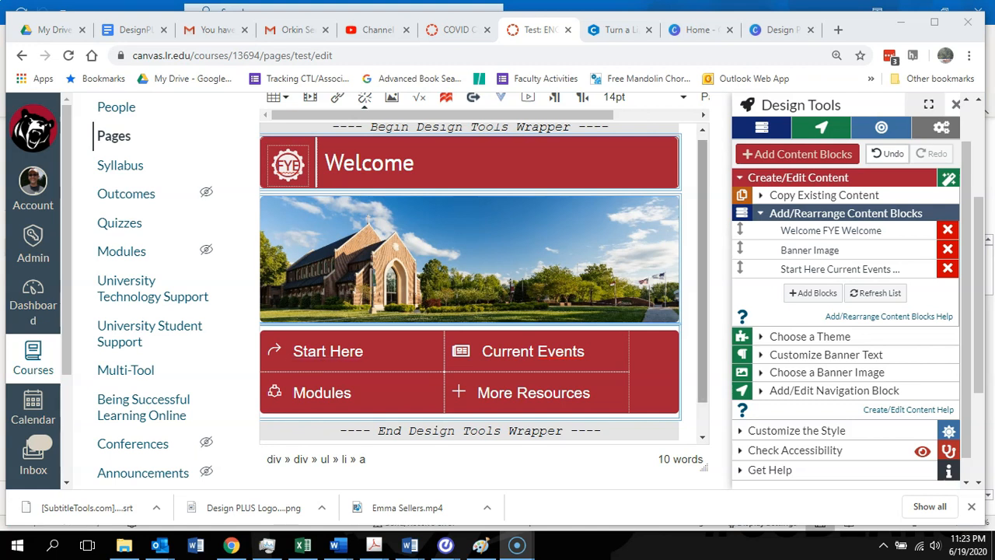
scroll(469, 279, "down", 1)
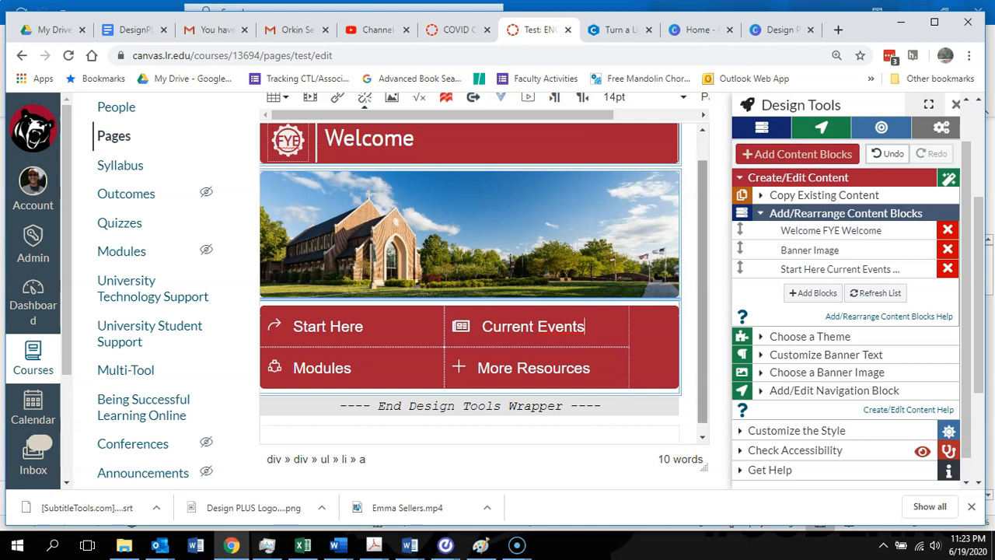
left_click(798, 178)
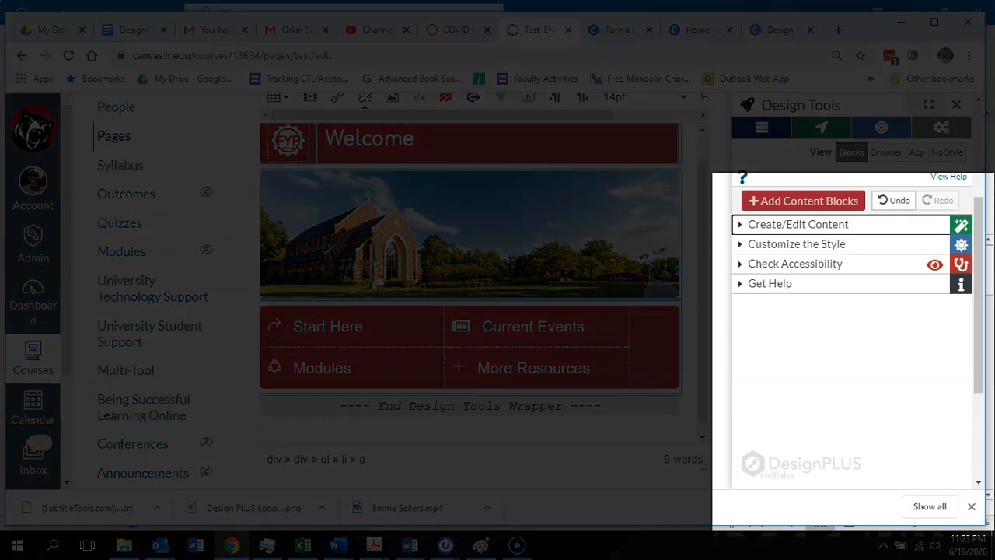
left_click(798, 224)
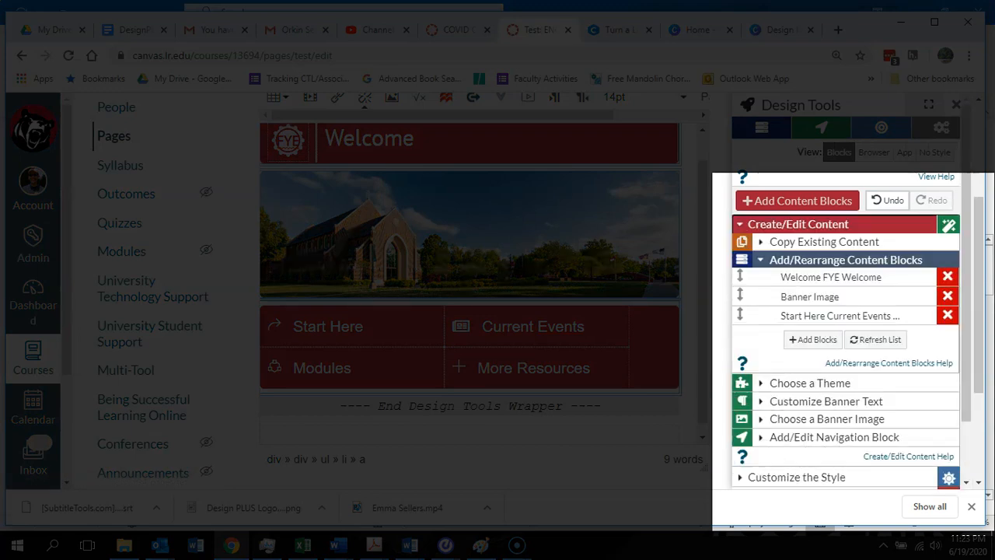
scroll(888, 295, "down", 2)
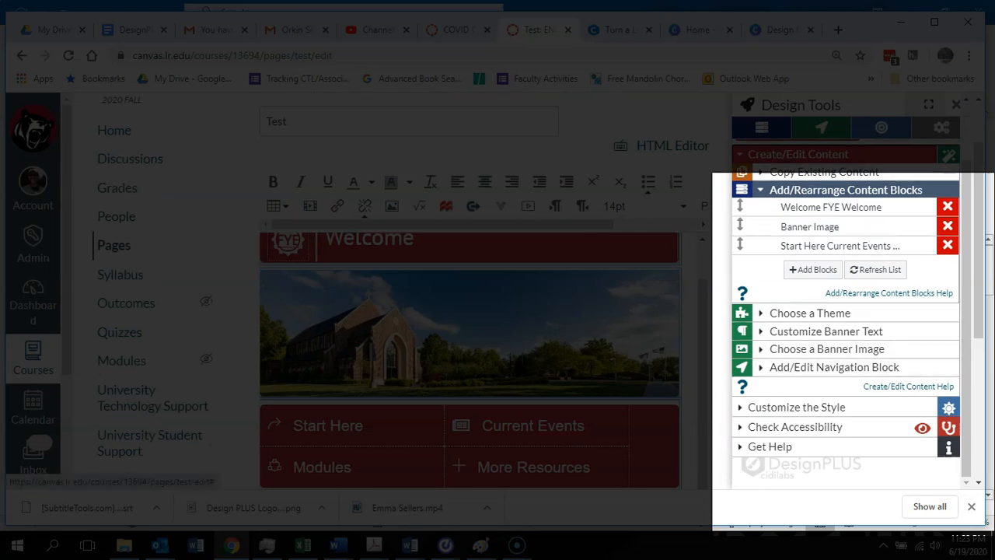
left_click(798, 155)
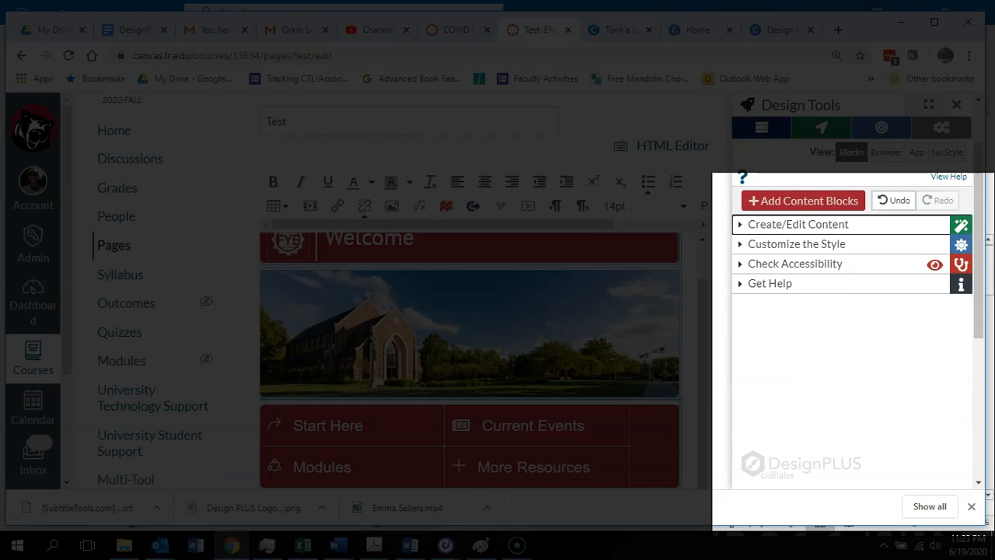
Add the institutional template blocks Introduction_text_here, Student Learning Outcomes and Readings to the page
left_click(803, 201)
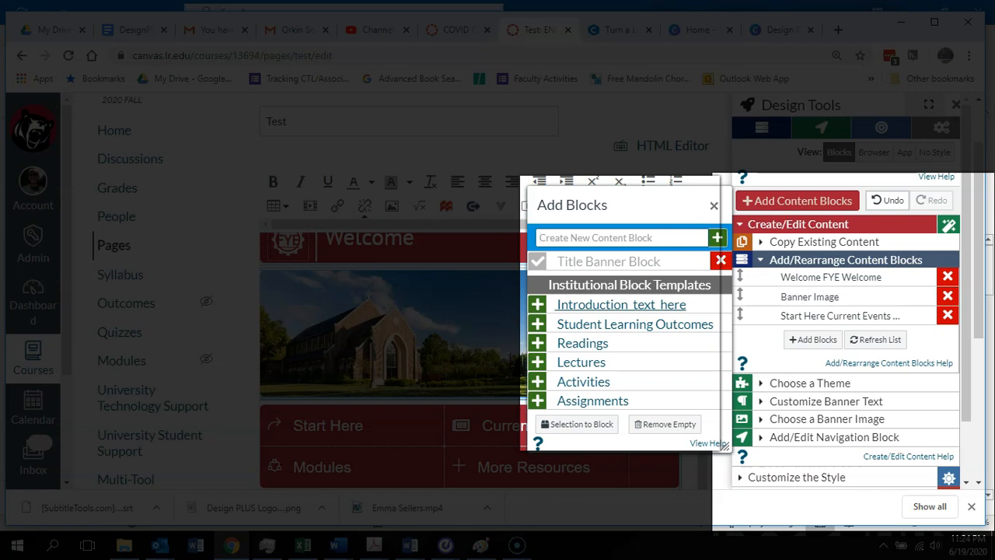
left_click(621, 304)
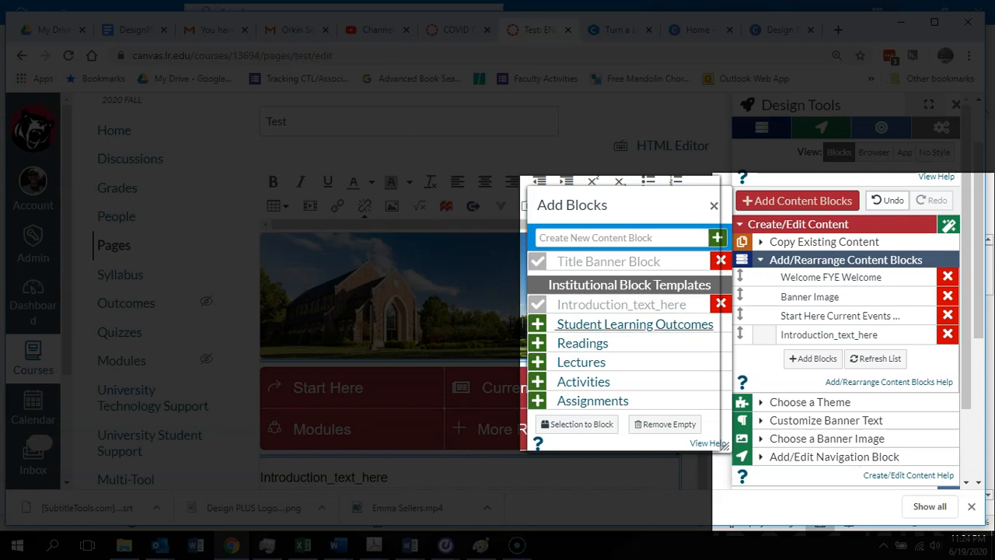
left_click(634, 324)
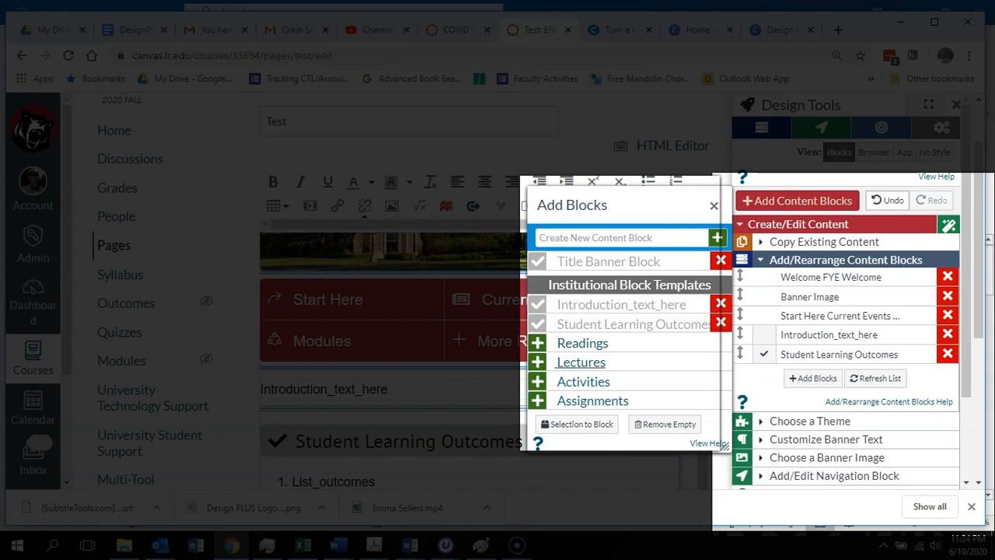
left_click(582, 343)
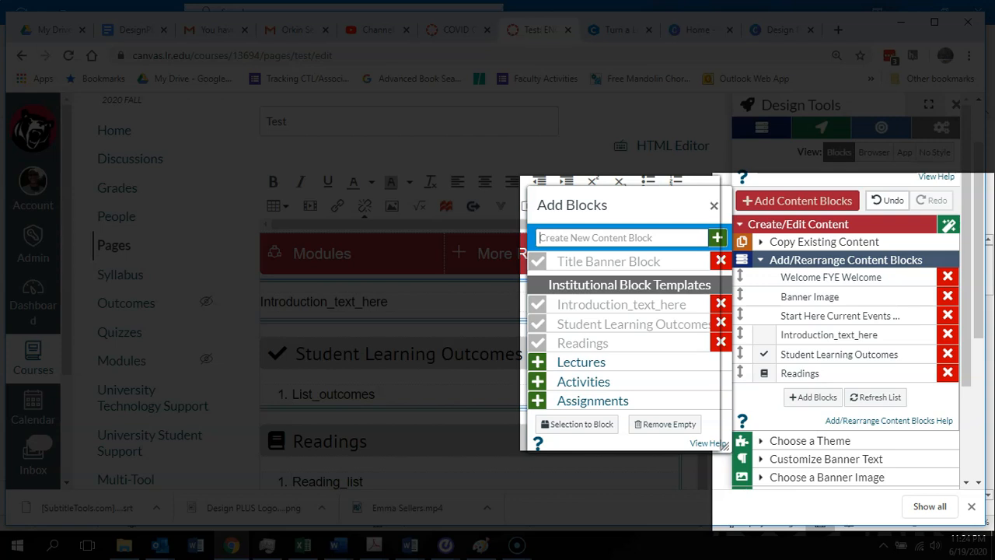
Create a new custom content block named "Introduction" and close the Add Blocks dialog
type("In")
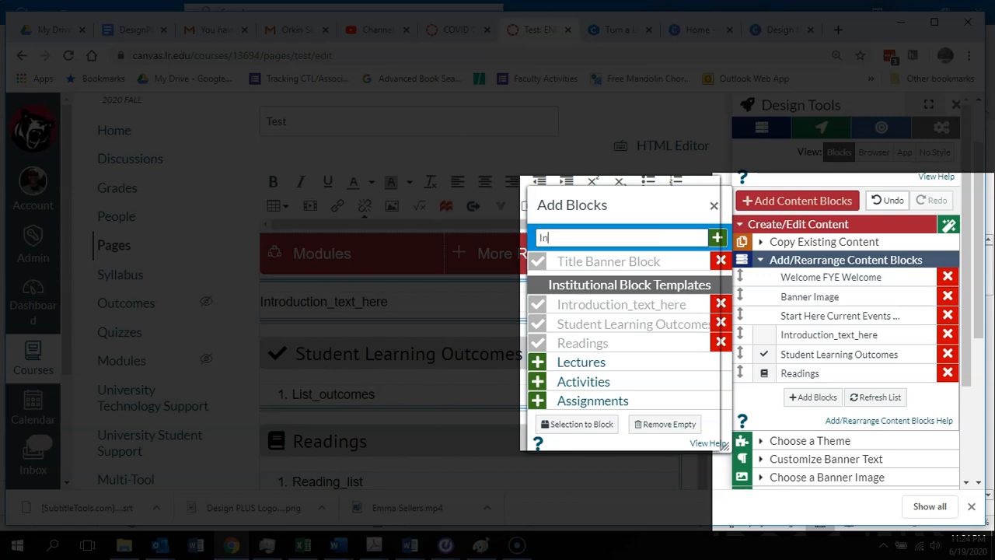
type("troduction")
key("Return")
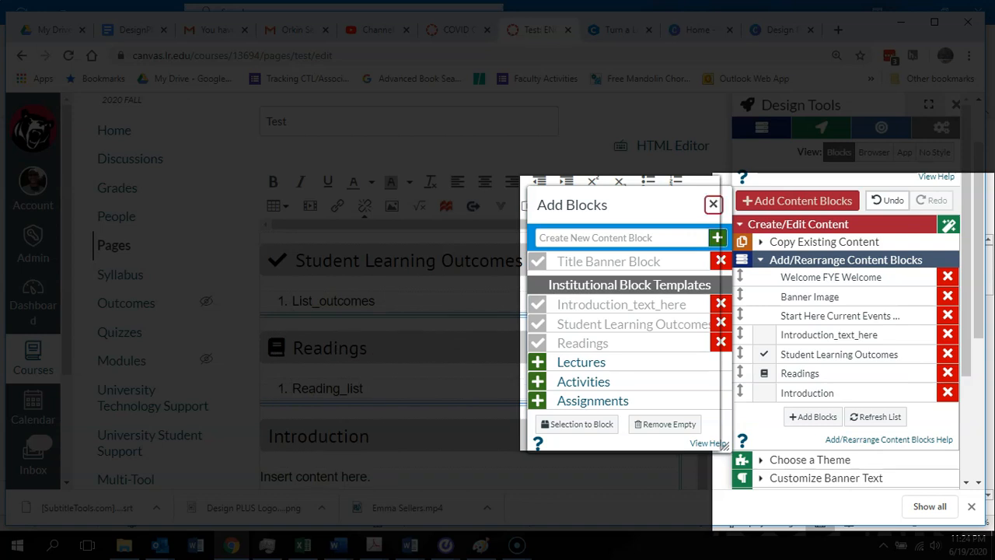
left_click(713, 203)
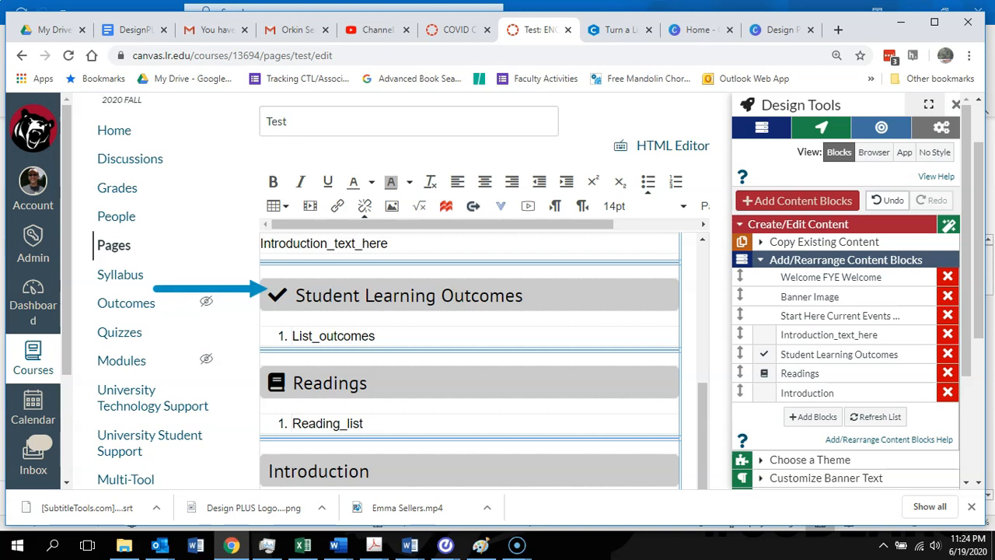
Search the custom icons for "teacher" and assign the chalkboard-teacher icon to the Introduction block, leaving the Student Learning Outcomes icon as is
left_click_drag(702, 431, 702, 447)
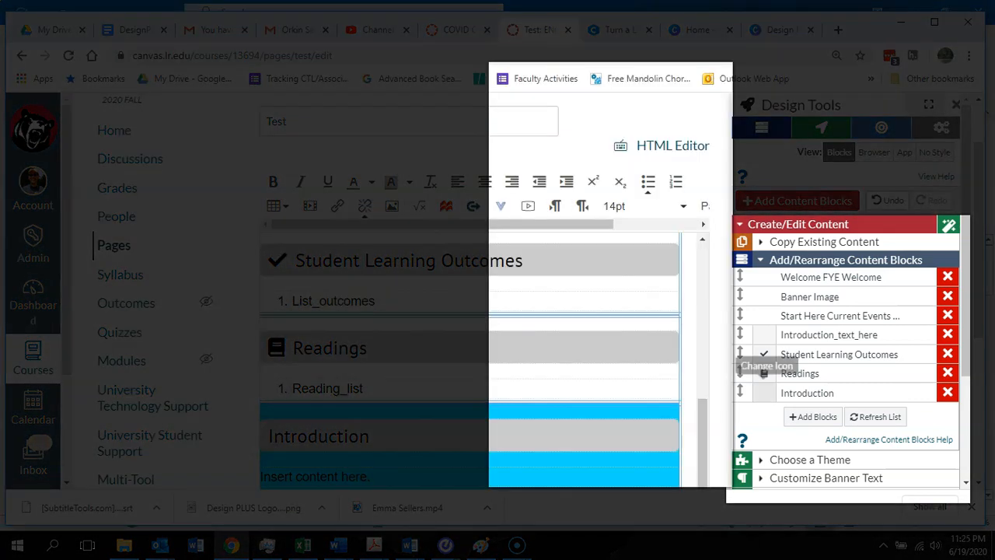
left_click(764, 392)
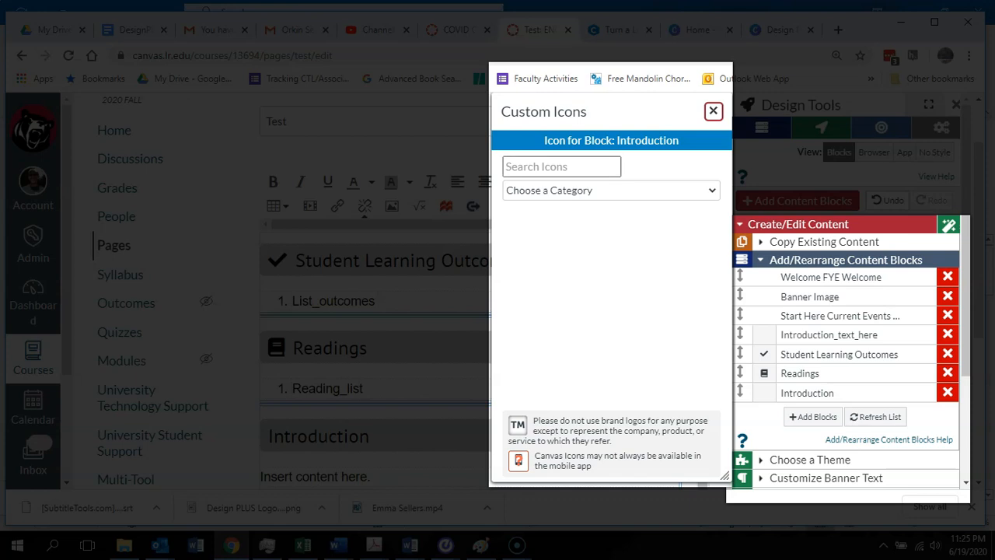
left_click(561, 166)
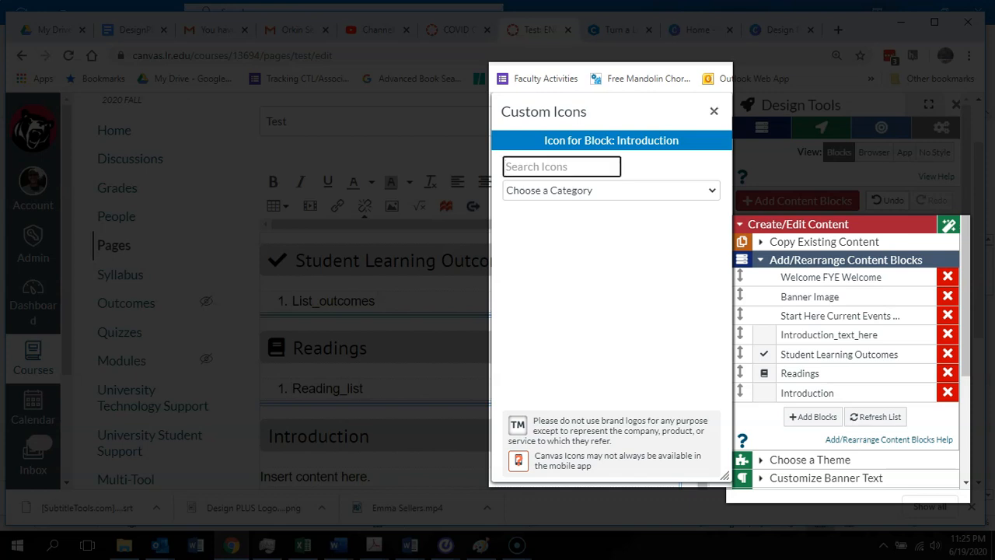
left_click(611, 190)
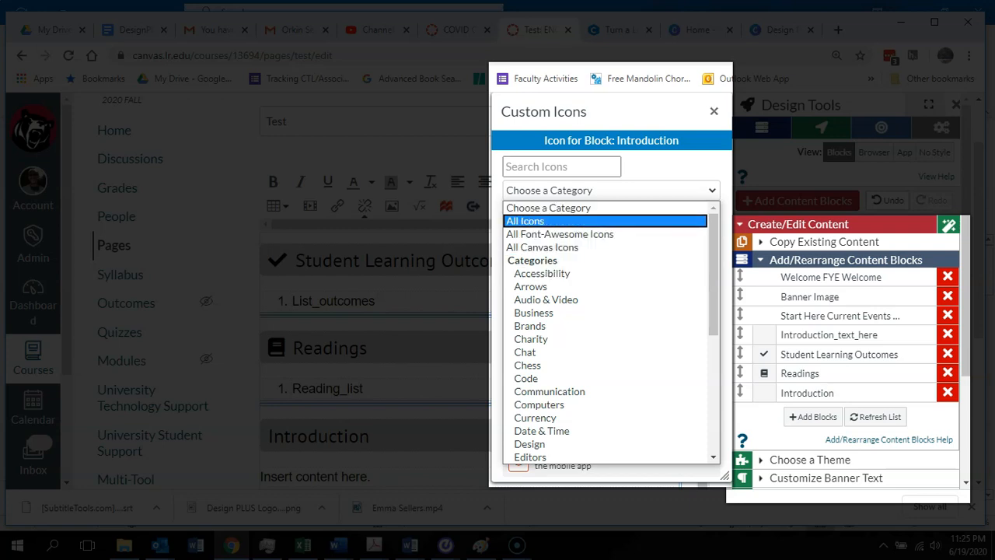
left_click(561, 166)
type("teach")
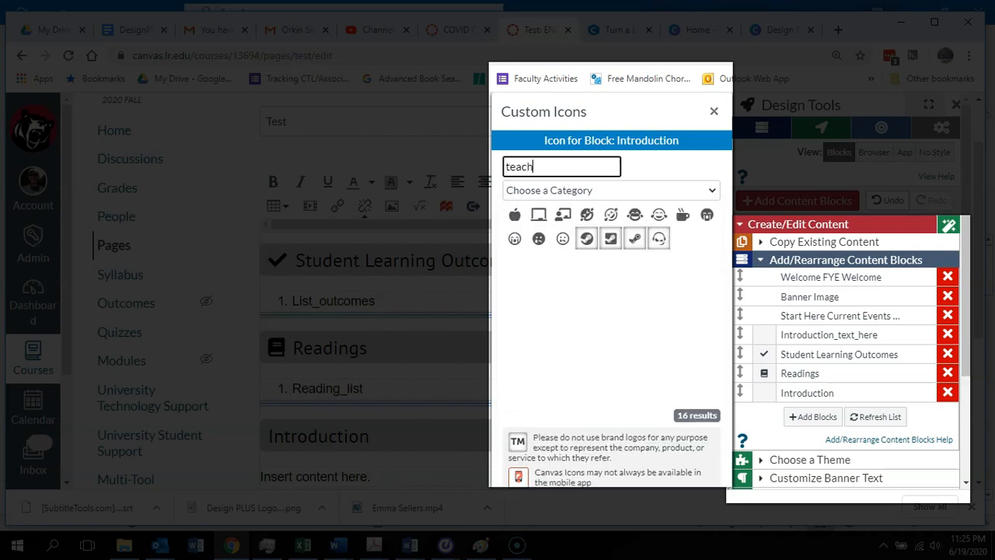
type("er")
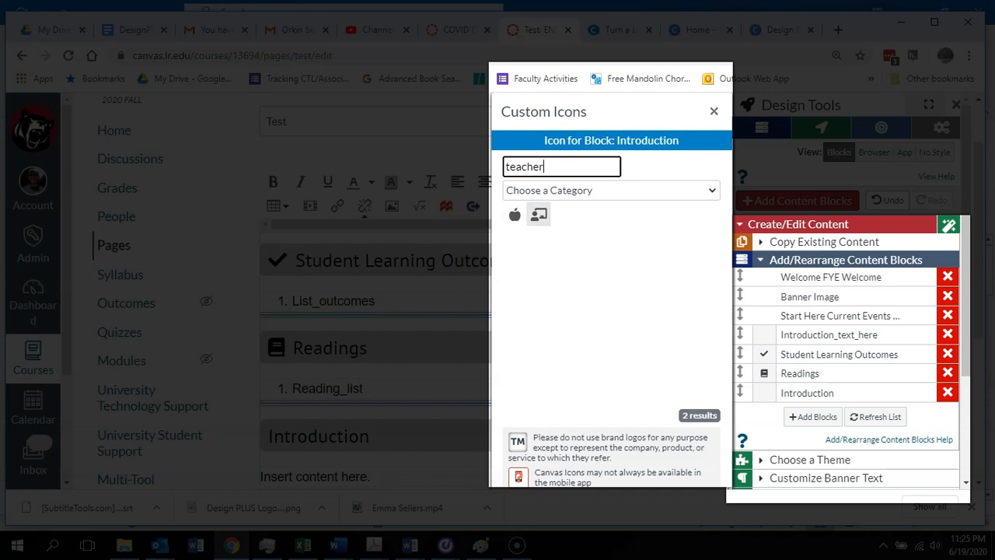
mouse_move(539, 214)
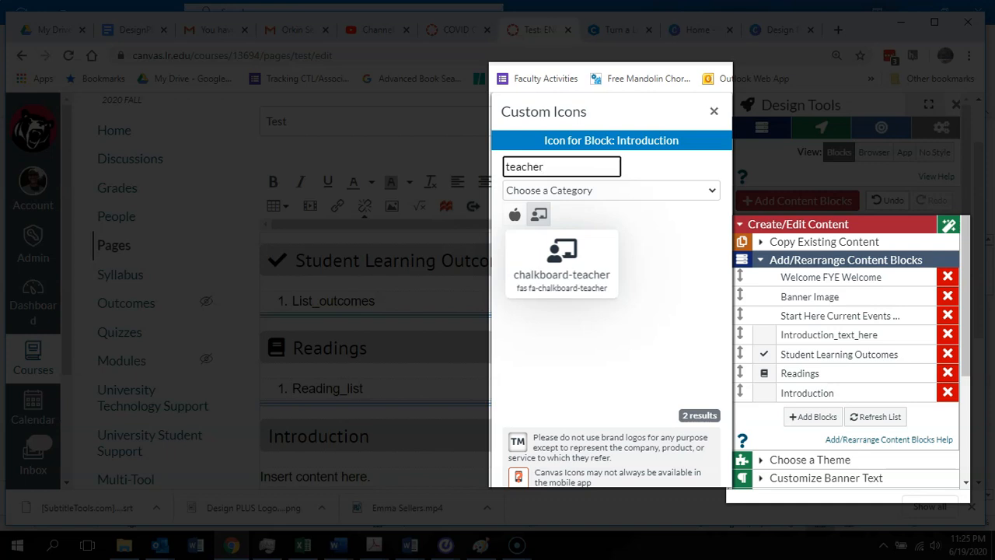
left_click(538, 214)
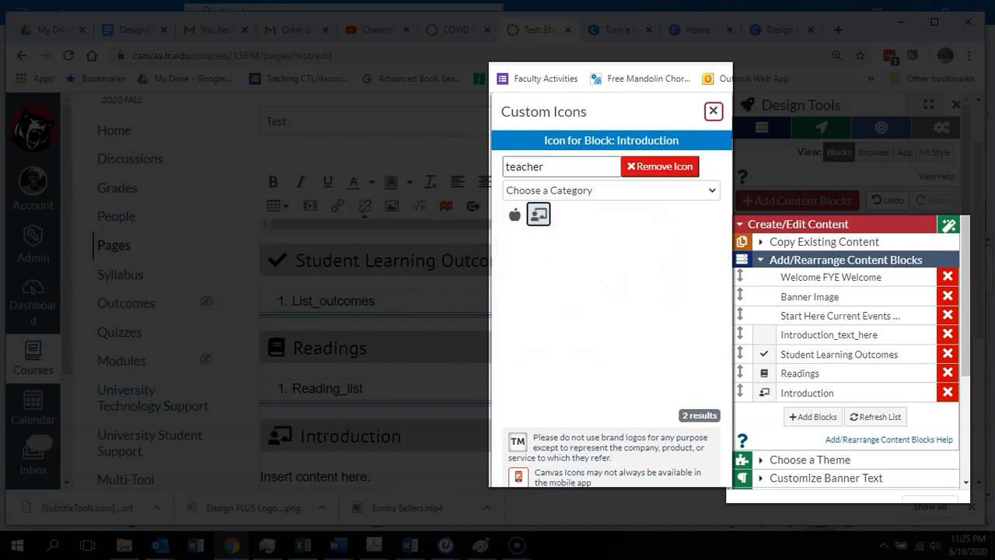
left_click(713, 111)
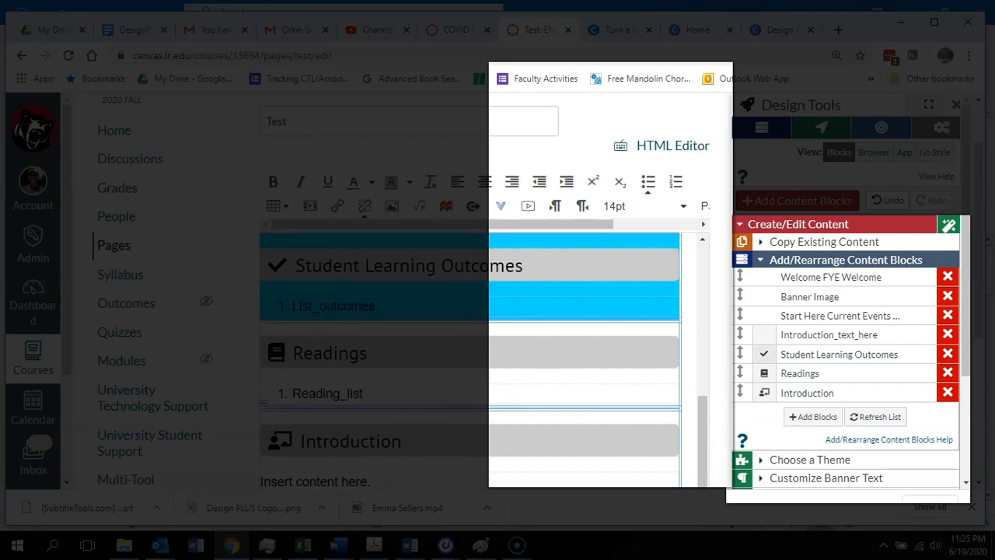
left_click(763, 354)
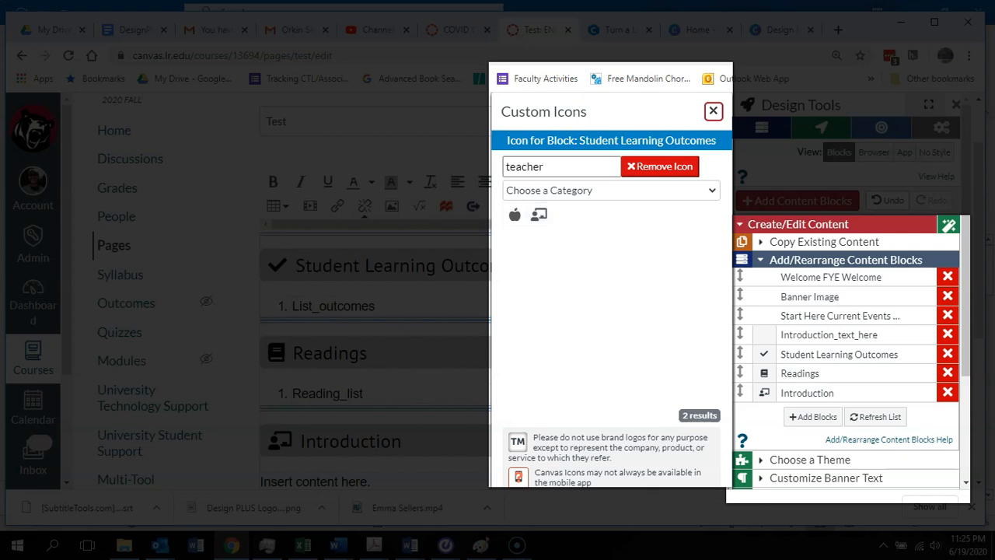
left_click(713, 111)
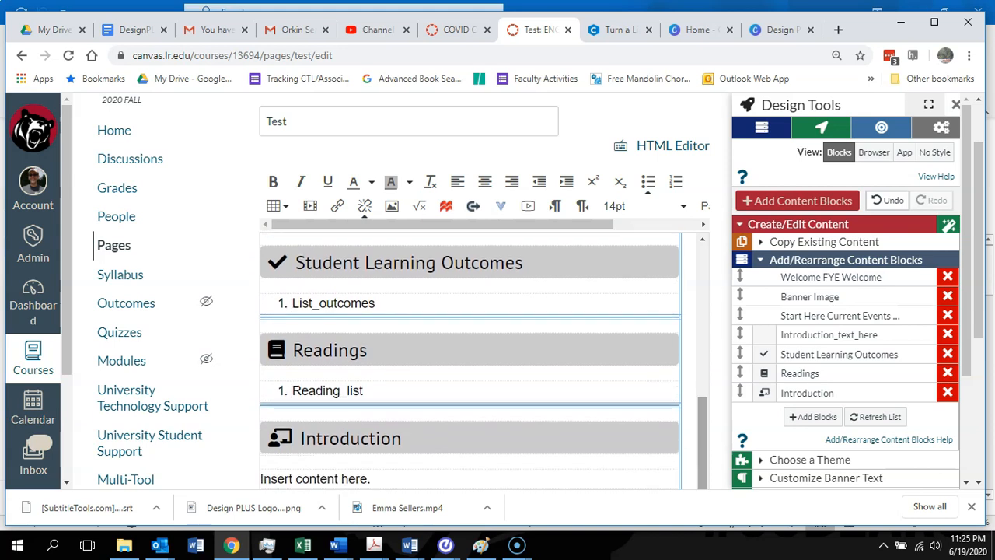
Replace the List_outcomes placeholder under Student Learning Outcomes with two numbered items, "Remember things" and "Create stuff"
left_click(376, 303)
key("BackSpace")
key("BackSpace")
key("BackSpace")
key("BackSpace")
key("BackSpace")
key("BackSpace")
key("BackSpace")
key("BackSpace")
key("BackSpace")
key("BackSpace")
key("BackSpace")
key("BackSpace")
key("BackSpace")
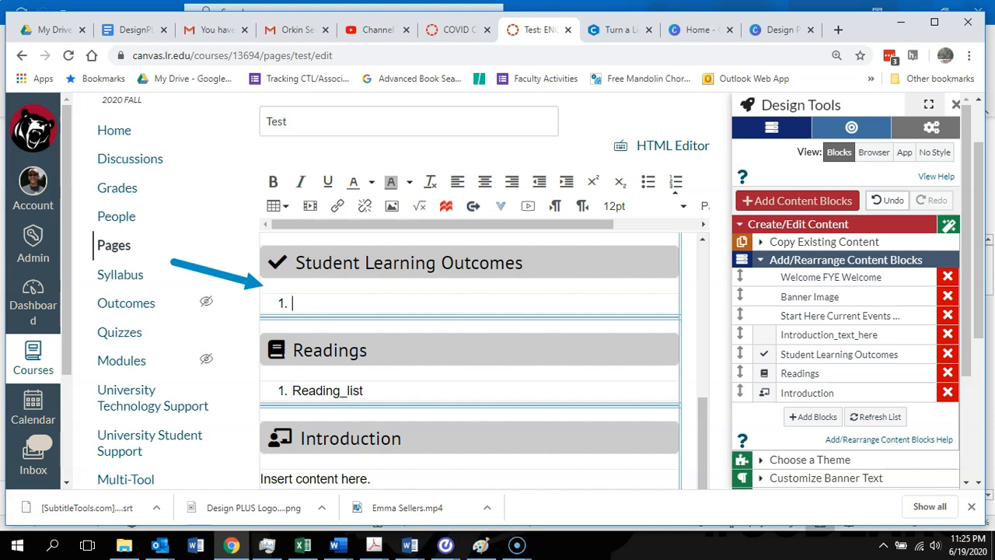
type("Reme")
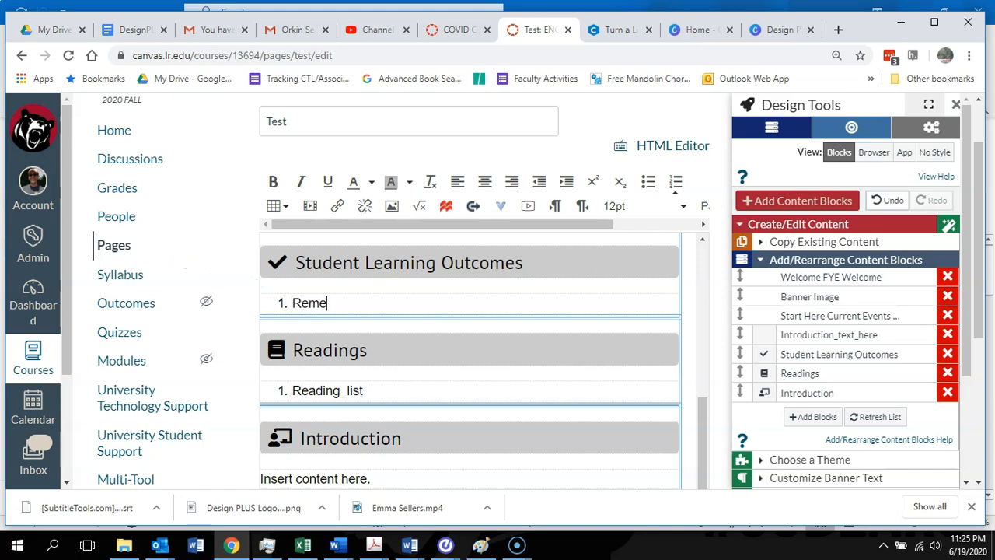
type("mber things")
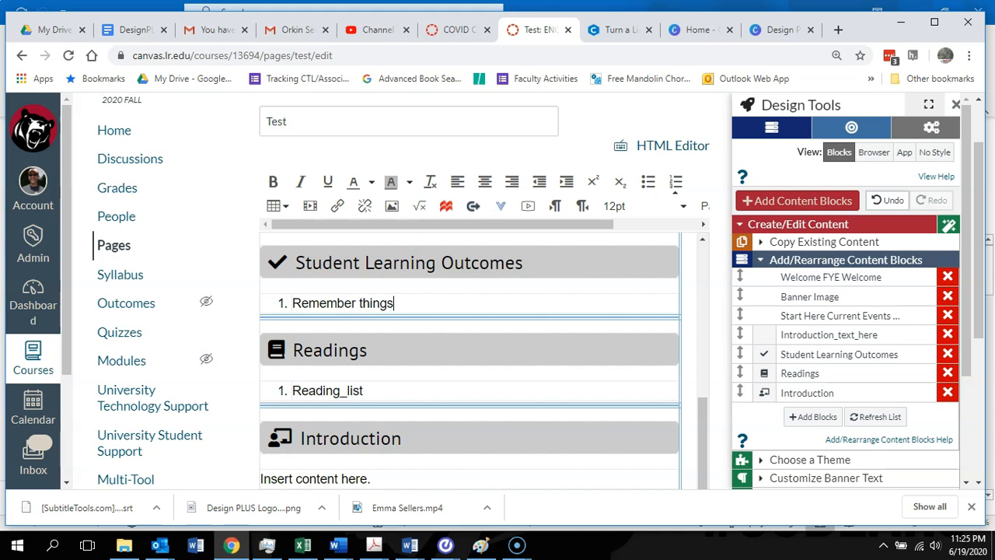
key("Return")
type("Cre")
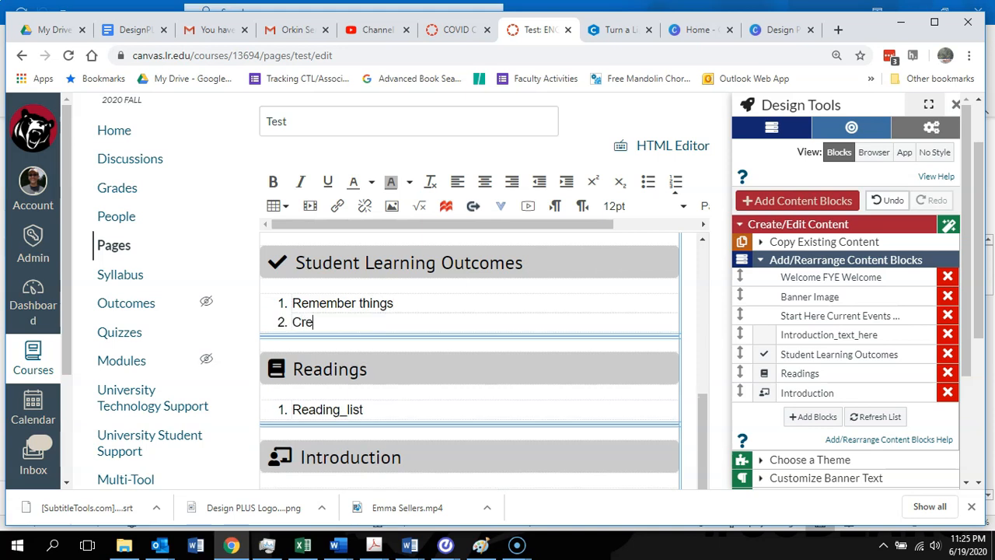
type("ate stuff")
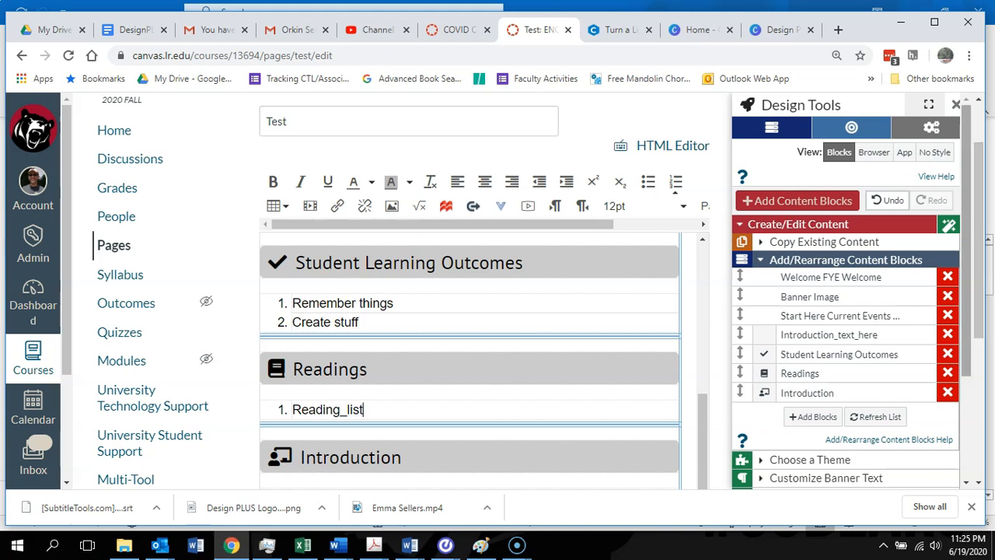
Replace the Introduction placeholder with "I am a news junky. My favorite site is the Huffington Post but I also like Fox News."
scroll(848, 311, "down", 1)
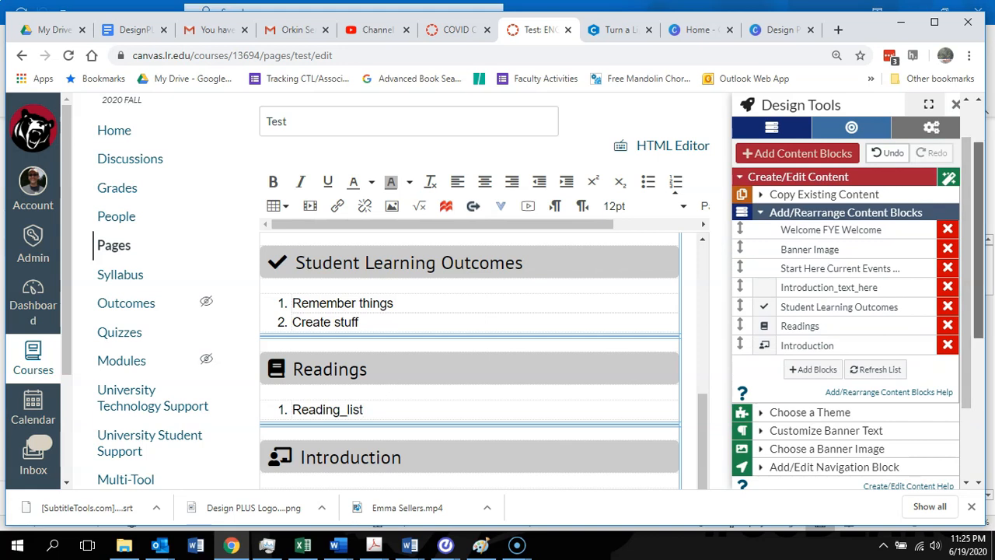
scroll(404, 311, "down", 2)
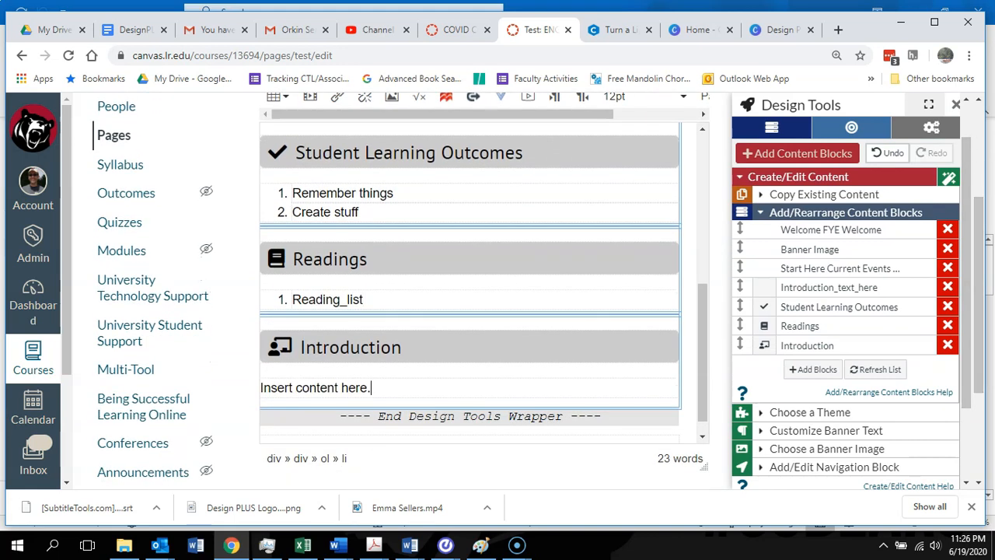
triple_click(371, 387)
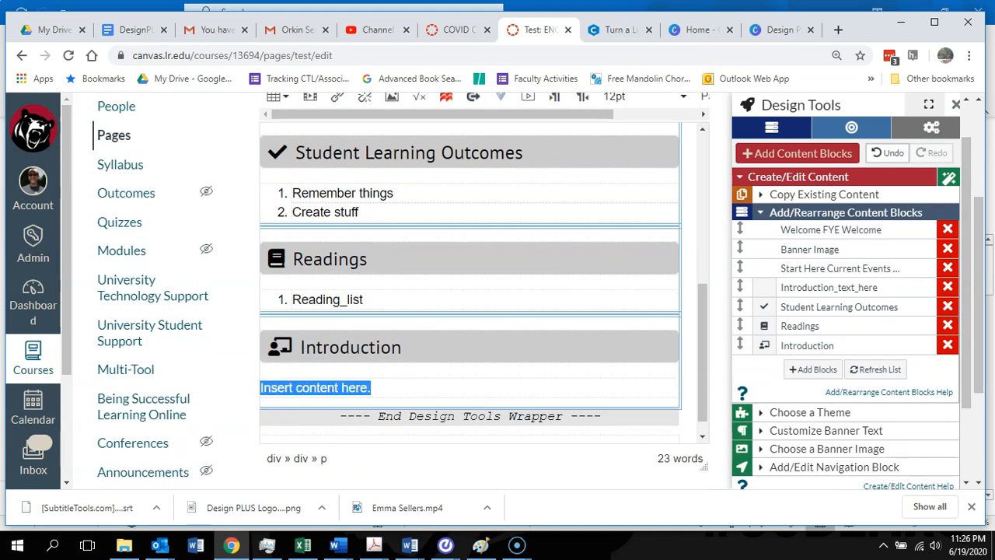
type("I am a news junky.  My favorite sites")
key("BackSpace")
type("is the Huf")
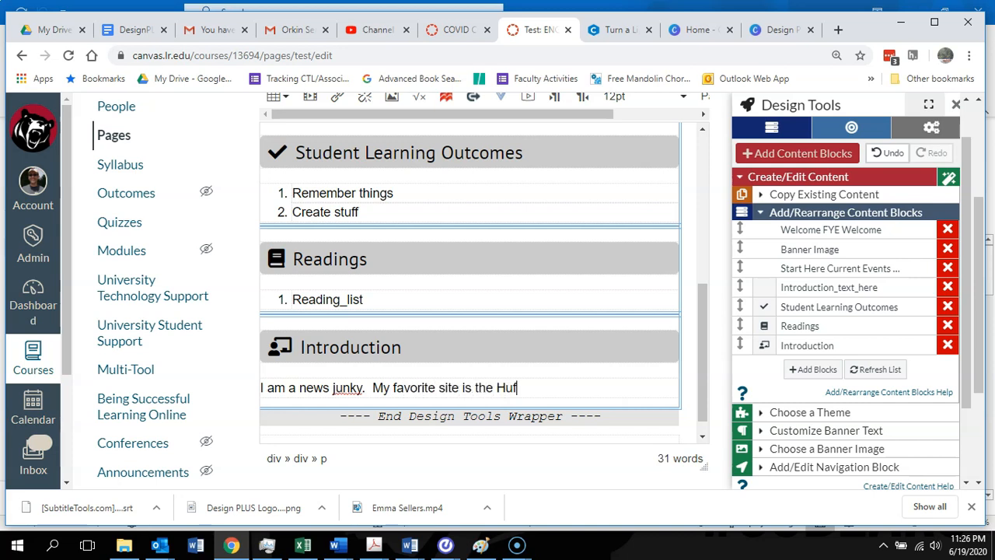
type("fington Post but I alo")
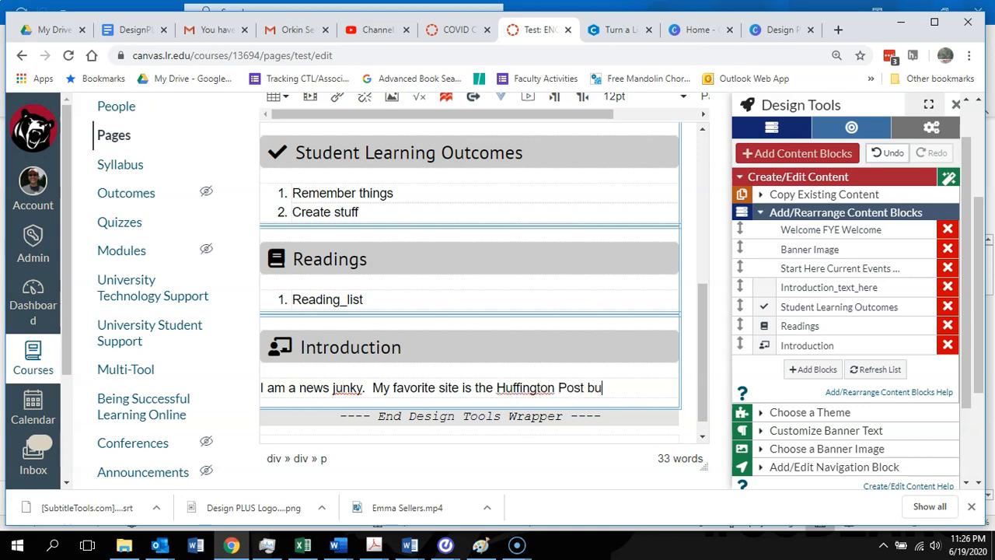
key("BackSpace")
type("so like Fox News.")
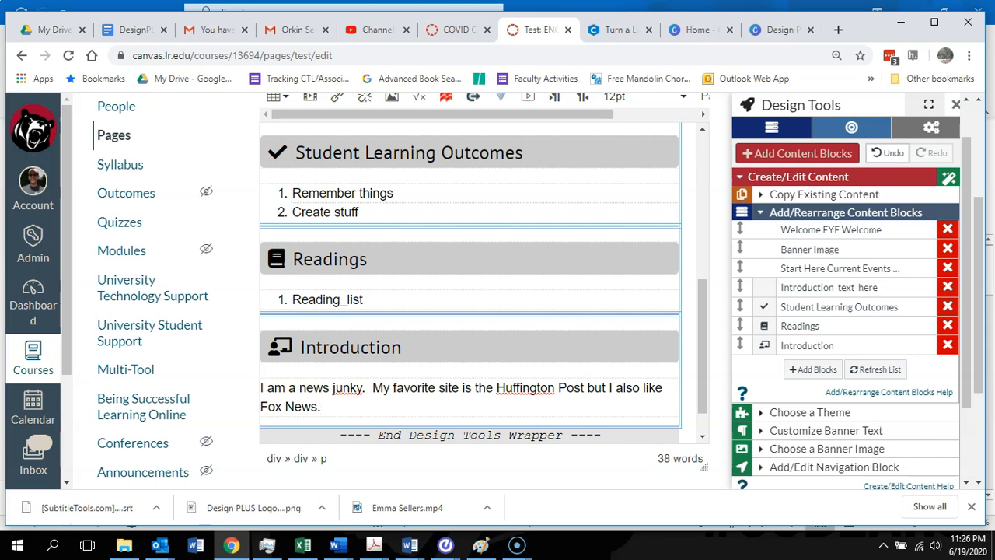
left_click_drag(496, 387, 584, 387)
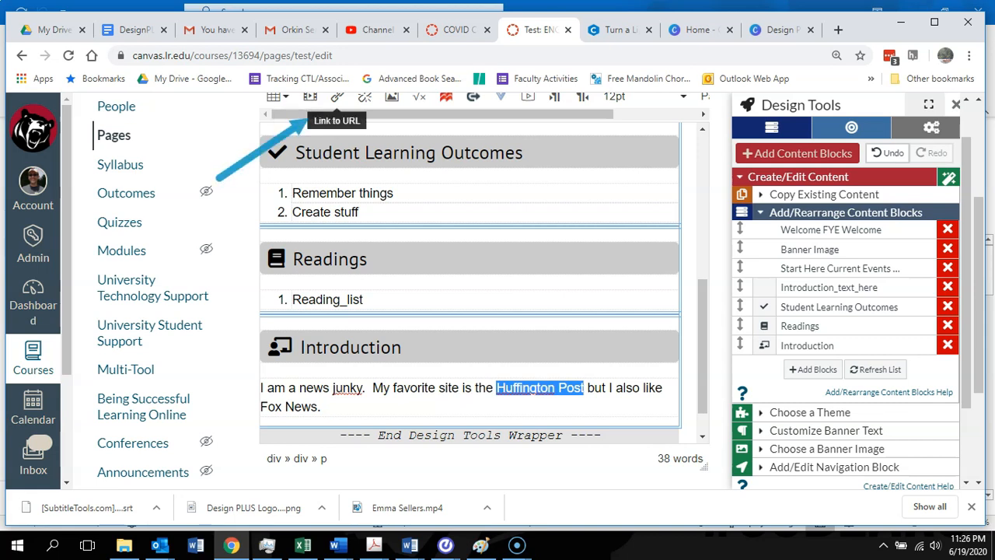
left_click(337, 97)
left_click(420, 338)
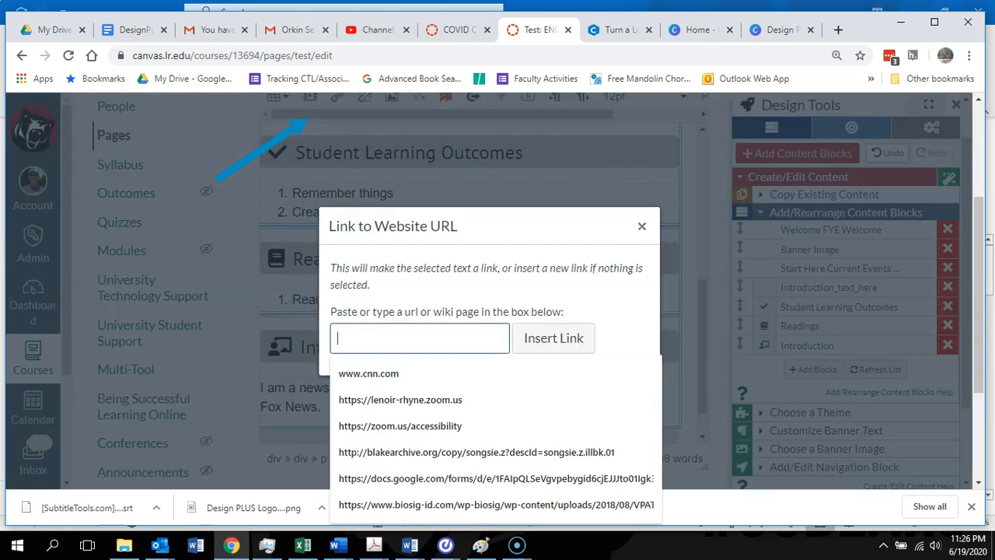
type("www.")
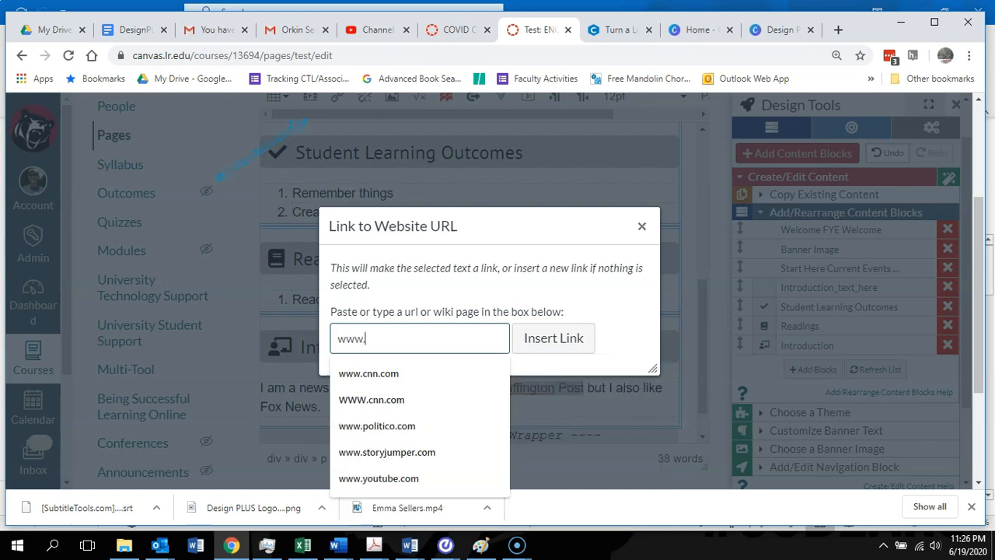
type("huffingt")
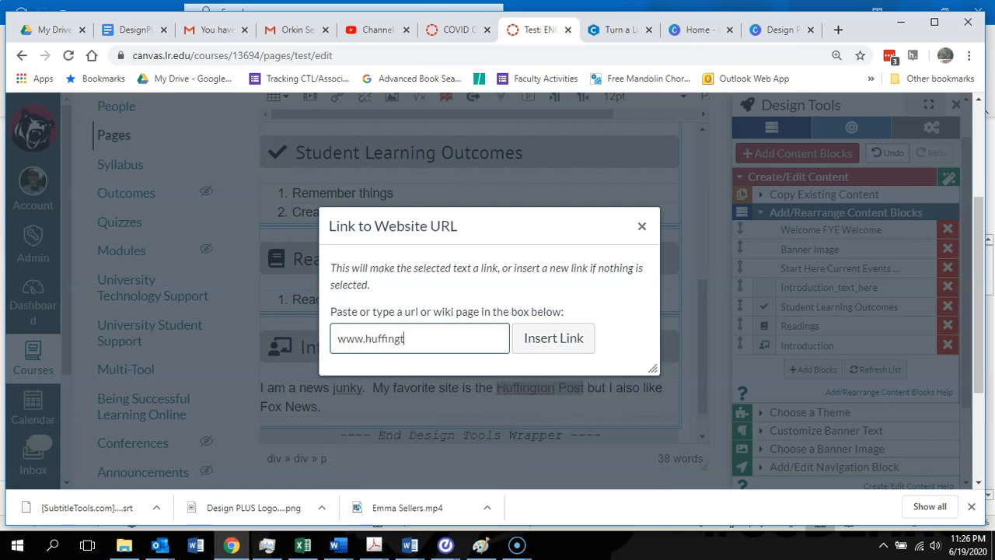
type("onpost.com")
key("Return")
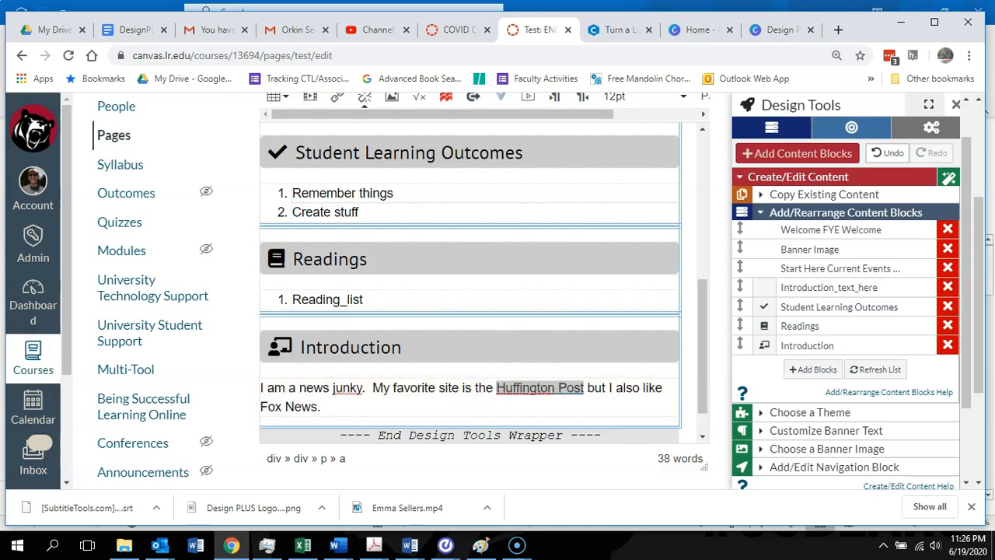
left_click(554, 388)
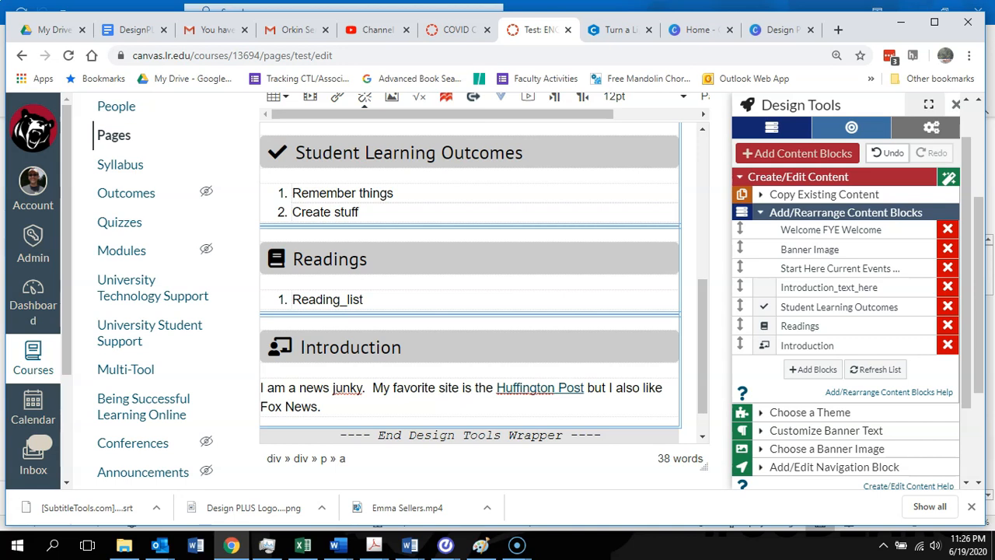
left_click_drag(318, 406, 260, 407)
type("CNN")
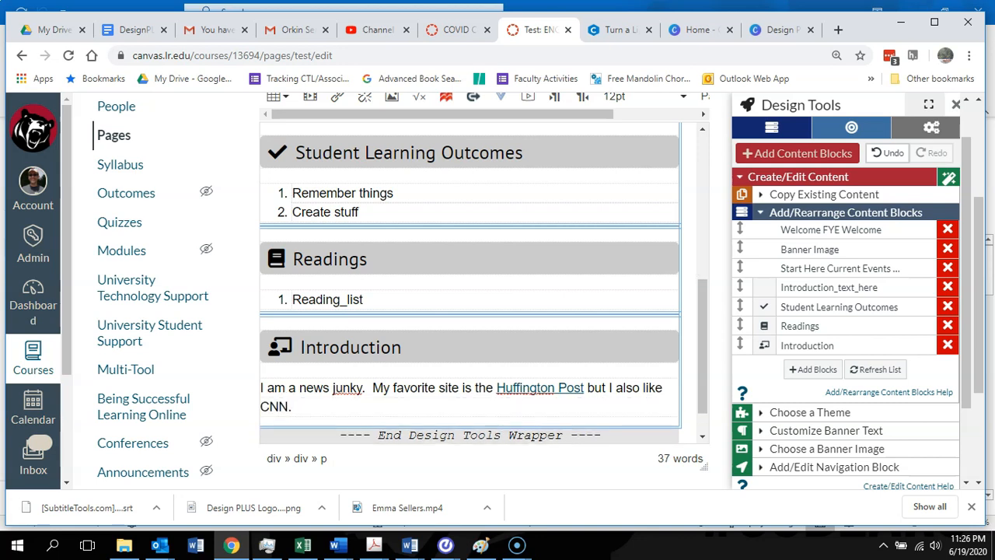
key("shift+Left")
key("shift+Left")
key("shift+Left")
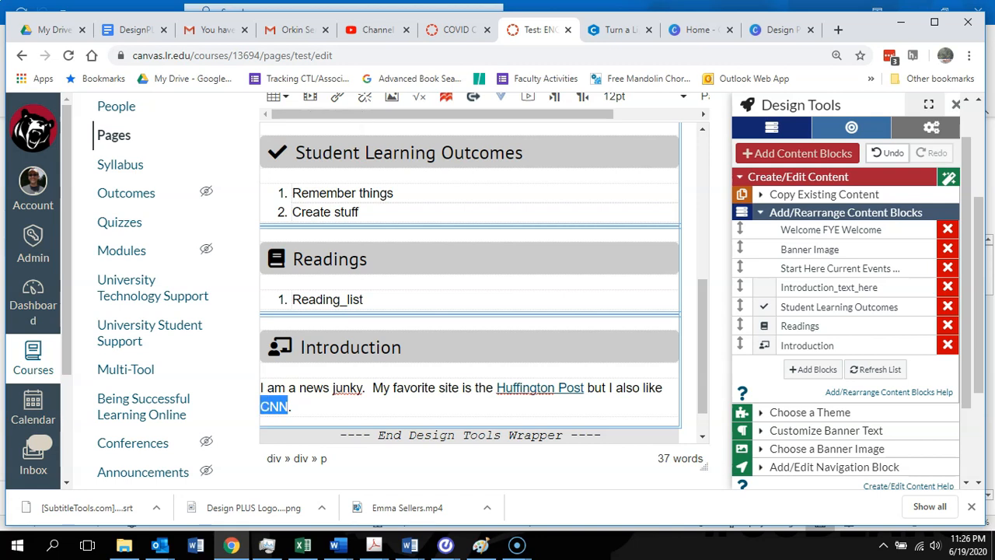
left_click(337, 96)
type("www.")
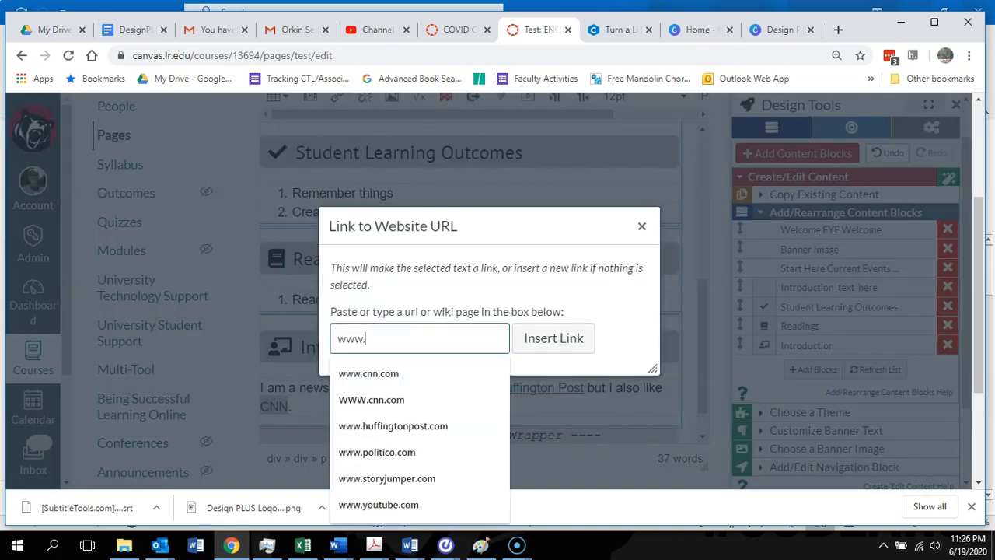
type("foxnews.com")
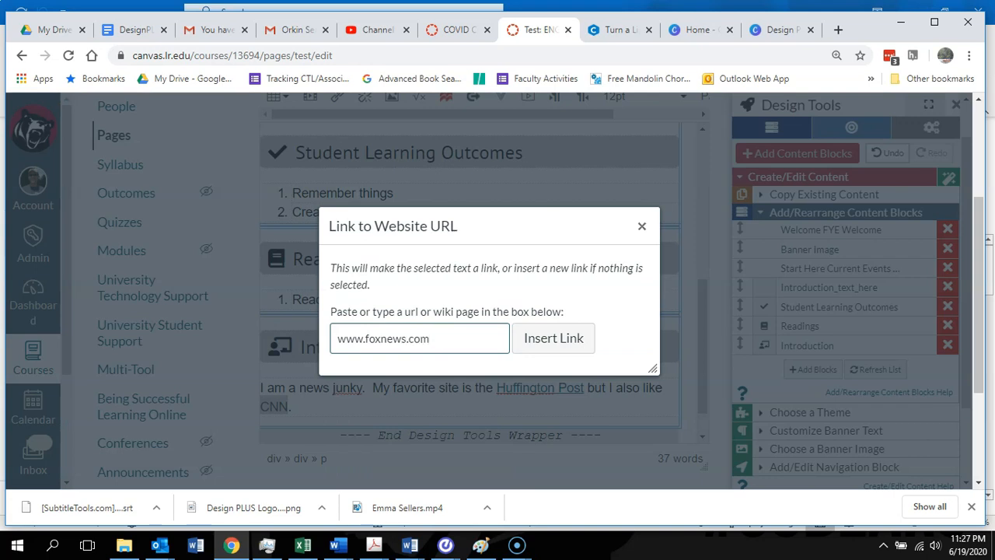
key("Return")
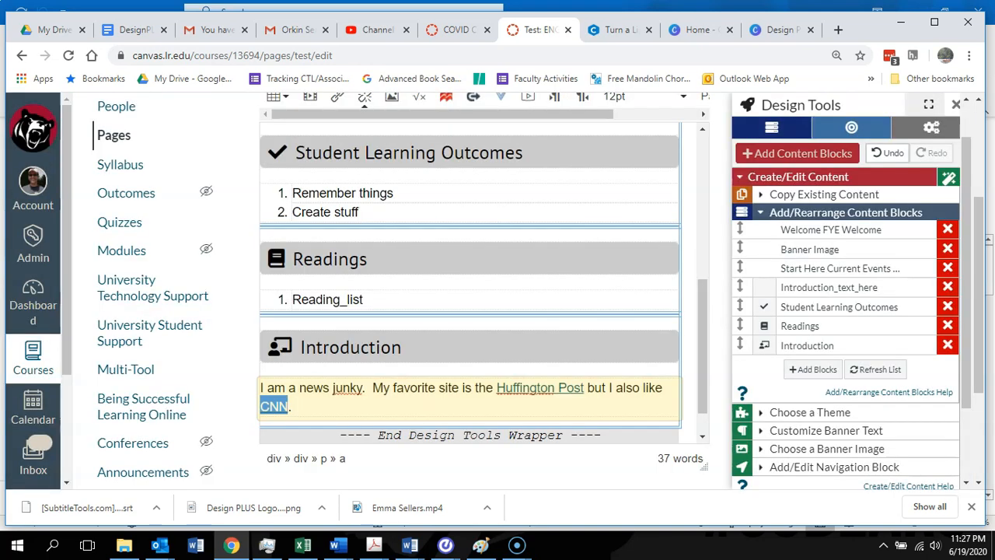
left_click(292, 406)
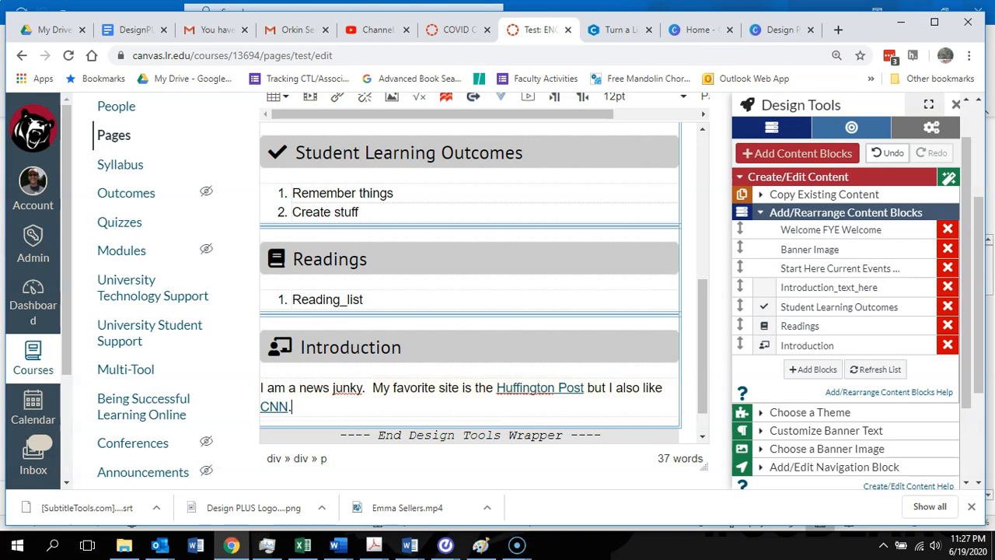
left_click(278, 407)
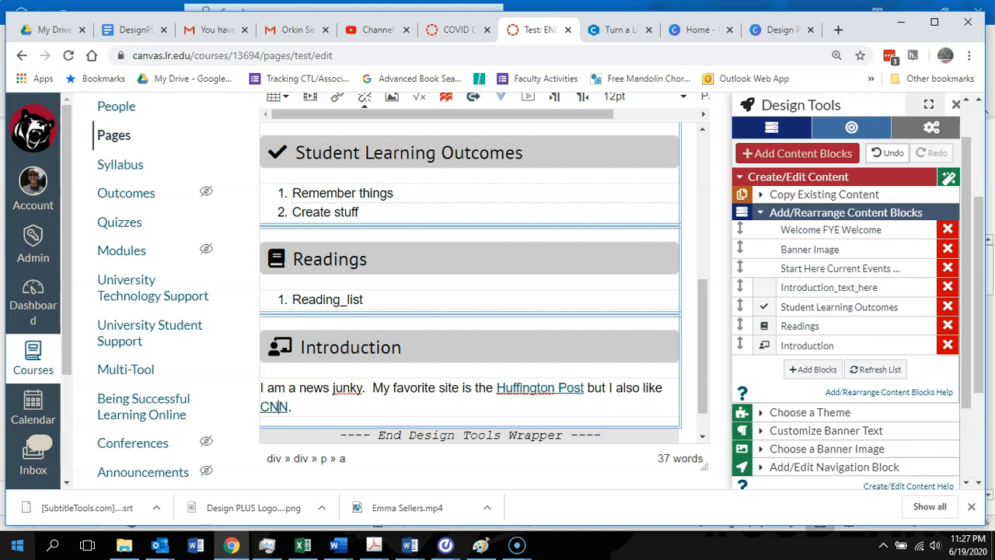
left_click(18, 536)
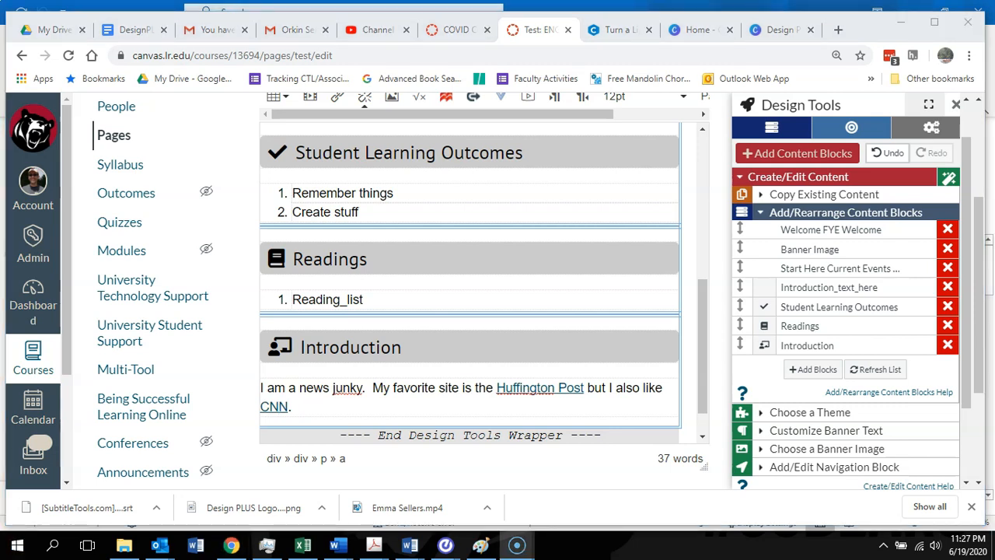
left_click_drag(288, 406, 260, 407)
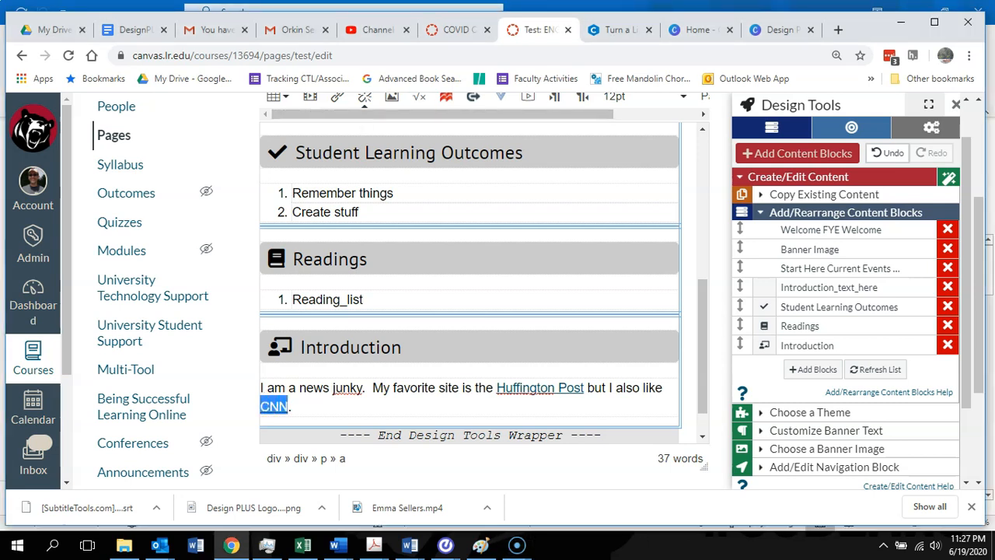
left_click(297, 407)
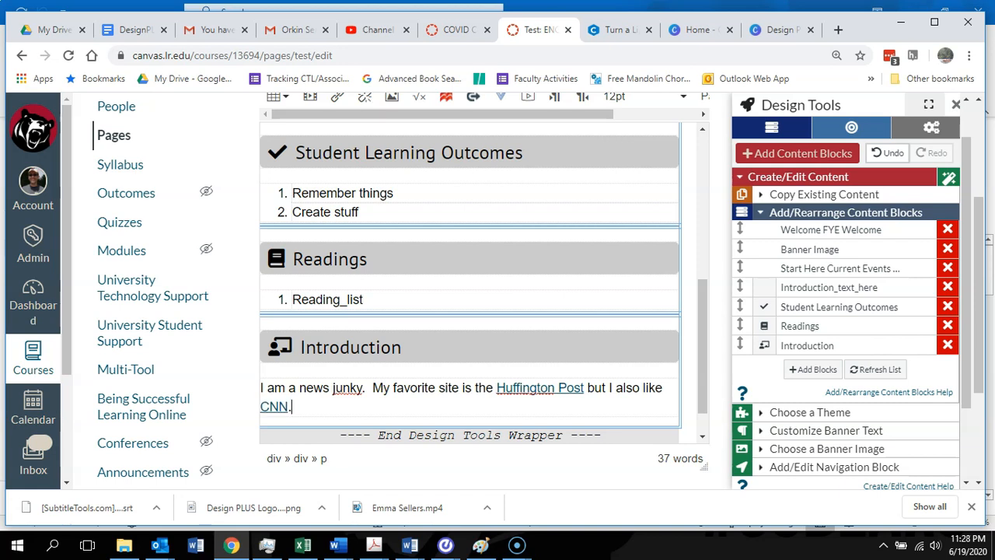
Examine the element-specific style options for the CNN link, the Readings heading and the outcomes list, ending on the CNN link
left_click(278, 407)
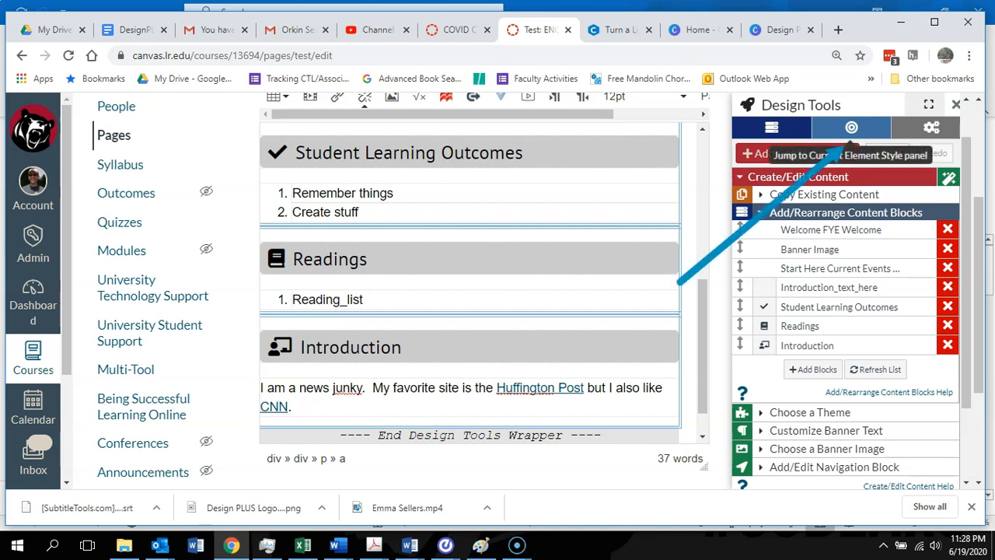
left_click(852, 128)
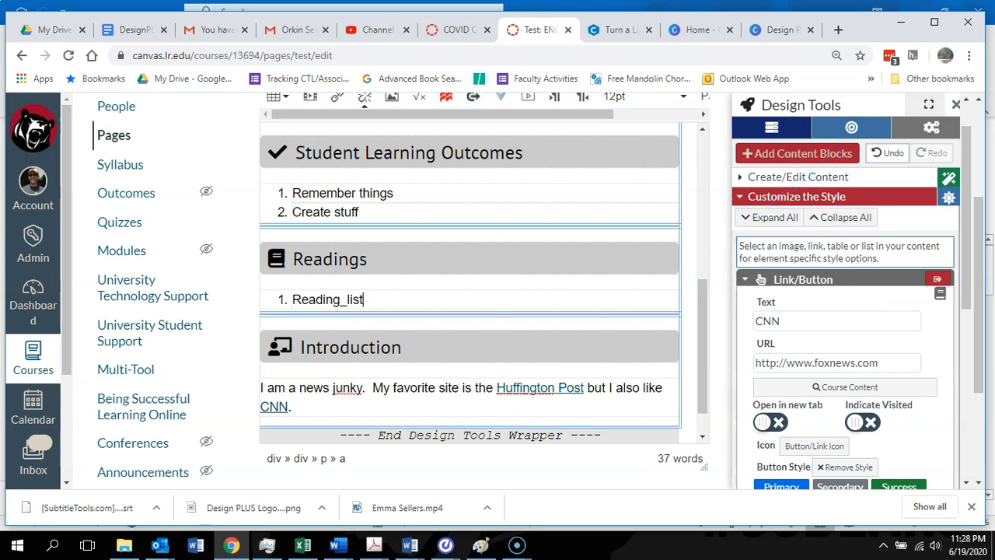
left_click(363, 299)
left_click(366, 259)
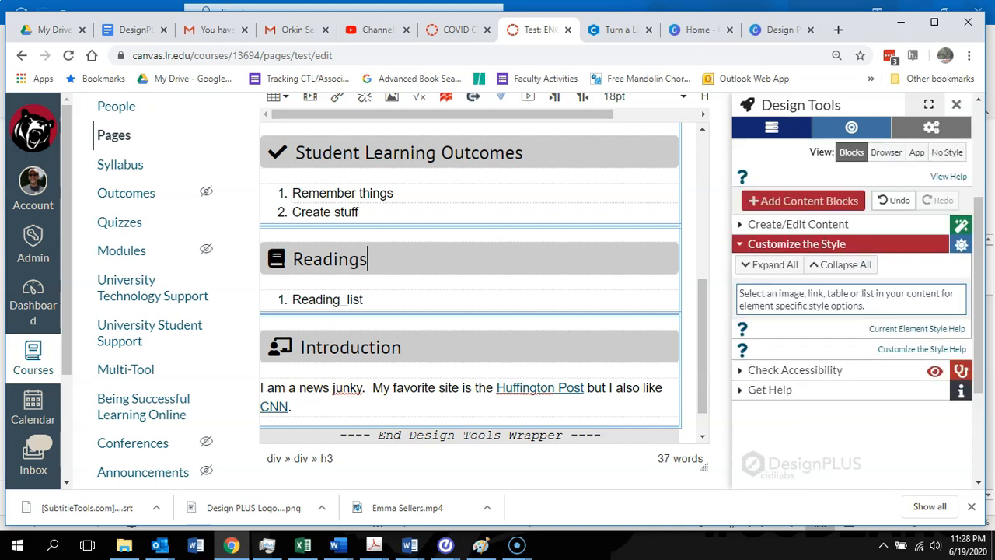
left_click(359, 212)
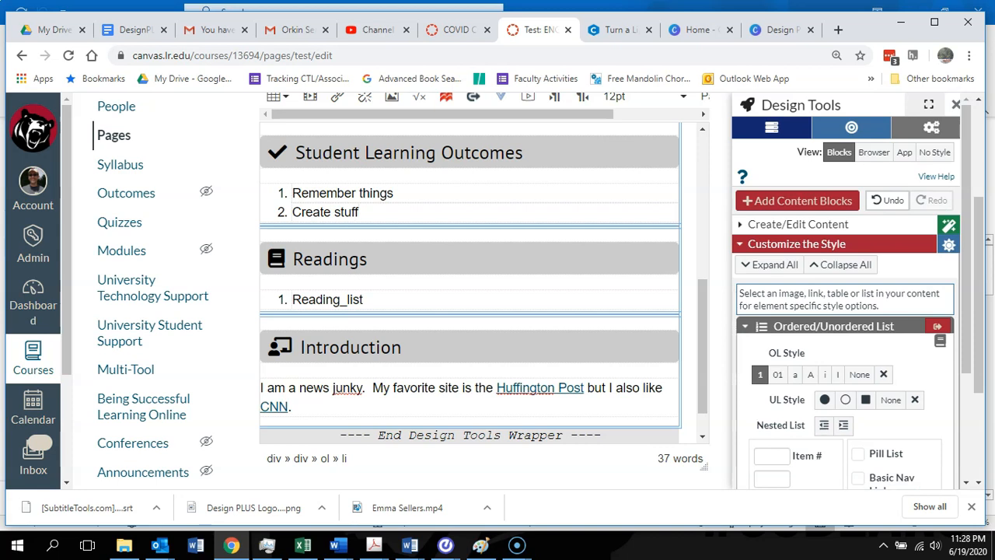
left_click(278, 406)
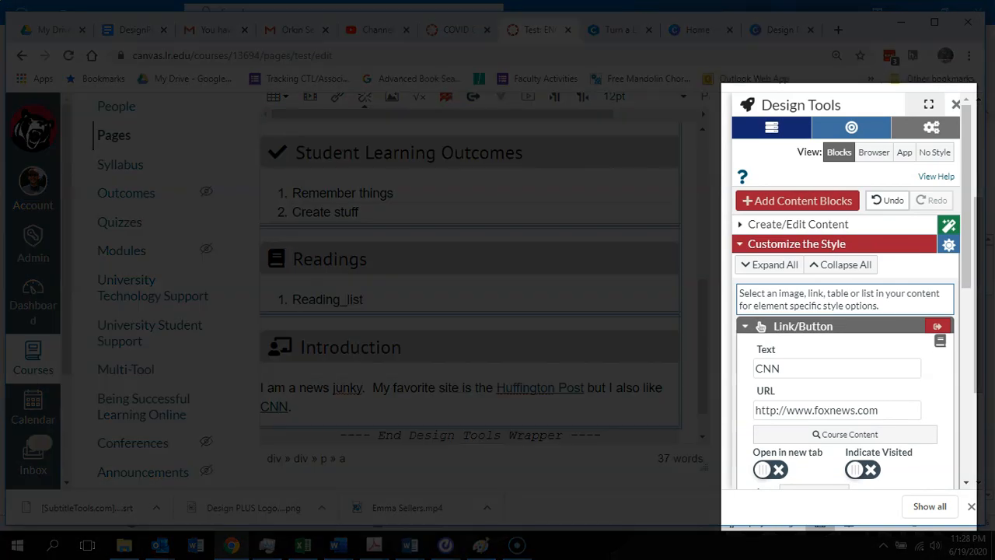
Change the CNN link's display text to "Fox News" and set it back to "CNN"
scroll(847, 310, "down", 1)
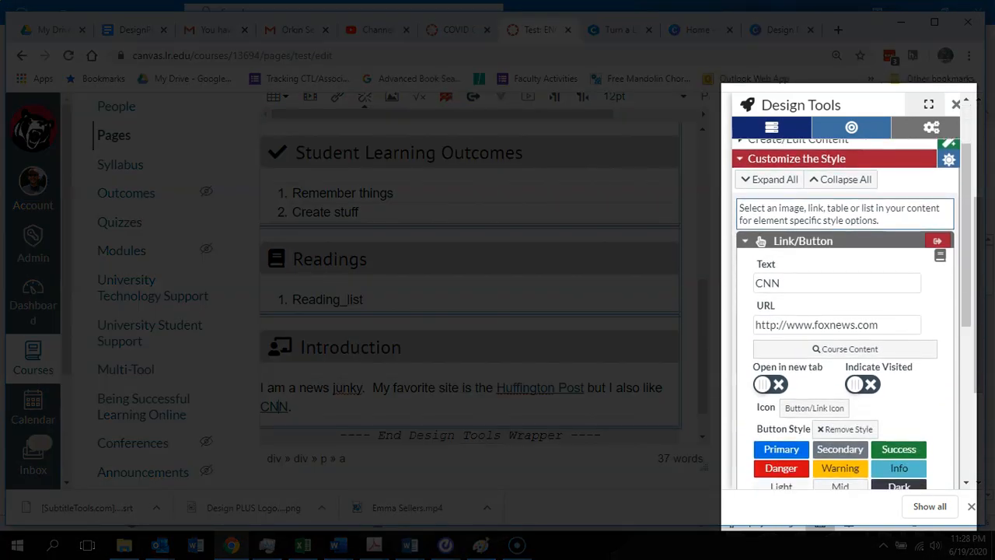
double_click(768, 282)
type("Fox News")
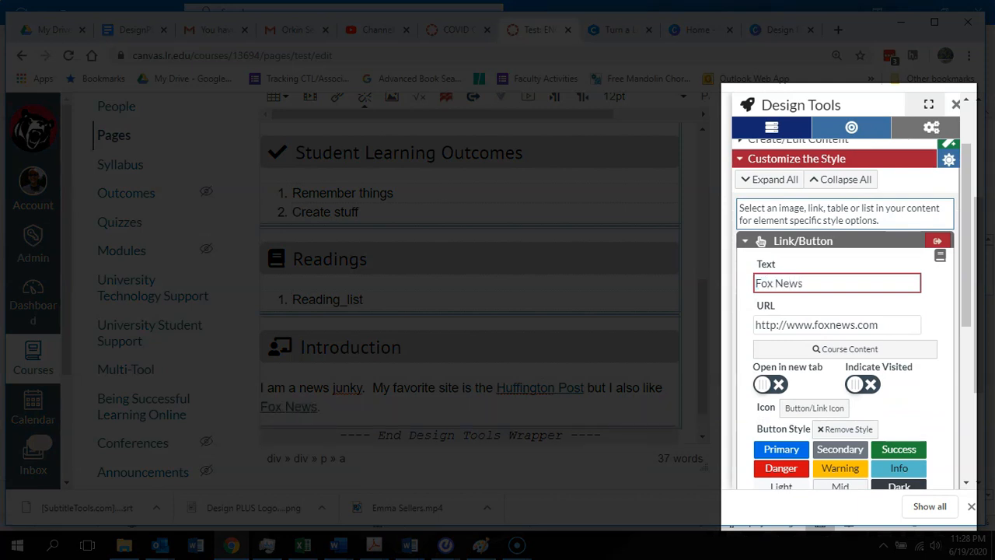
key("ctrl+a")
type("CNN")
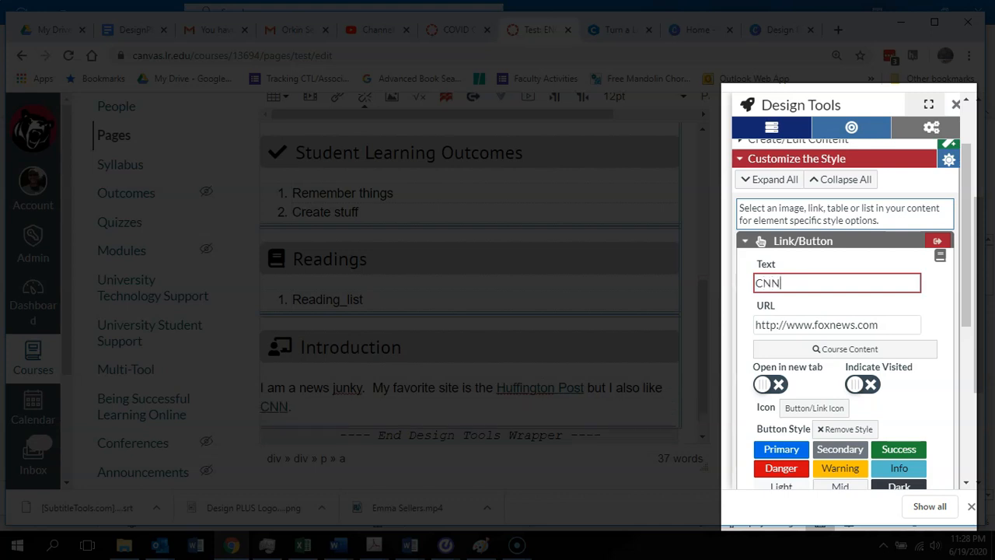
key("Tab")
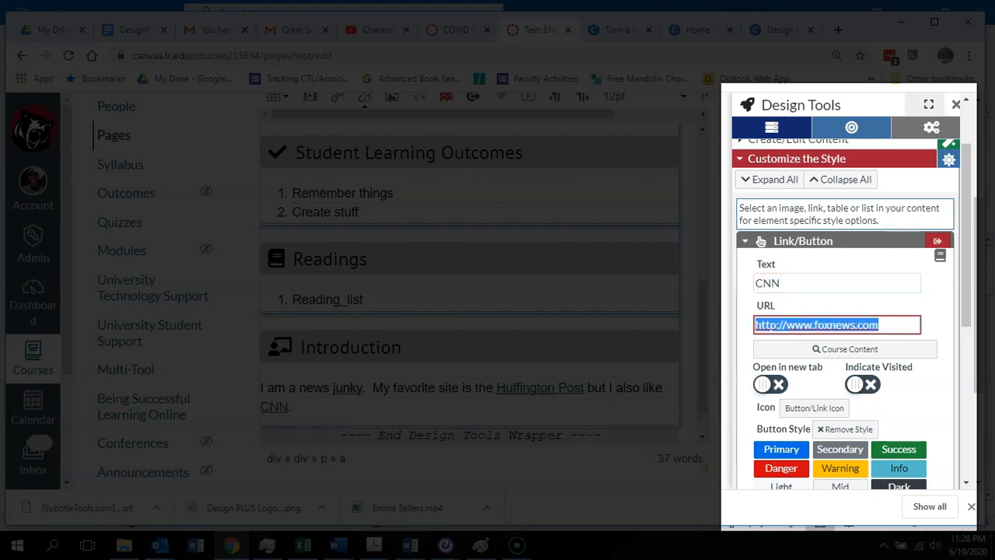
type("https://")
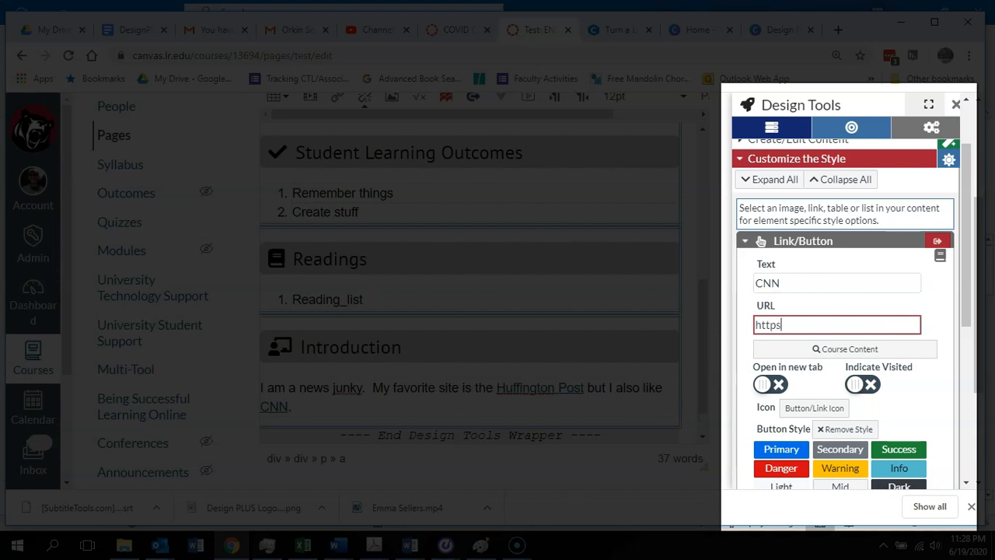
type("www.cnn.com")
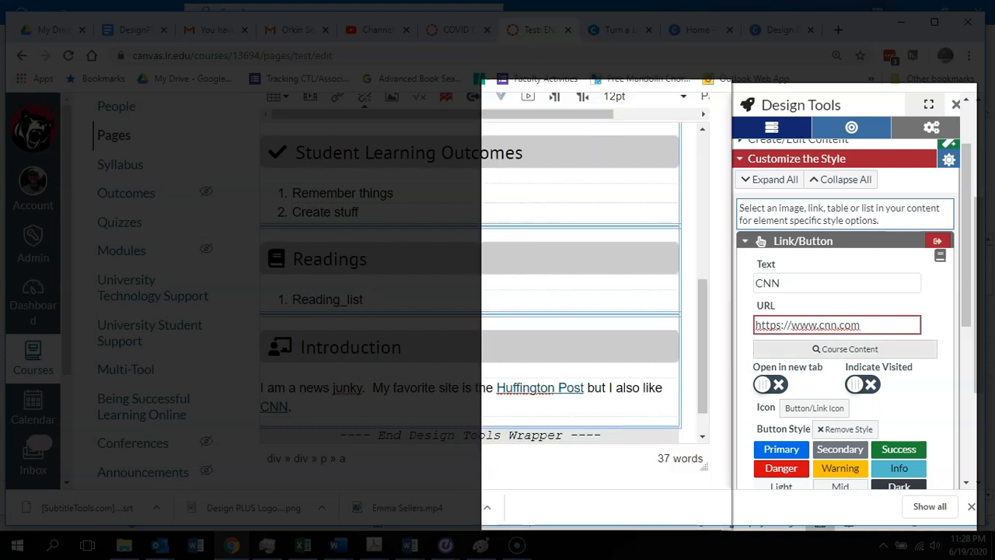
left_click(844, 349)
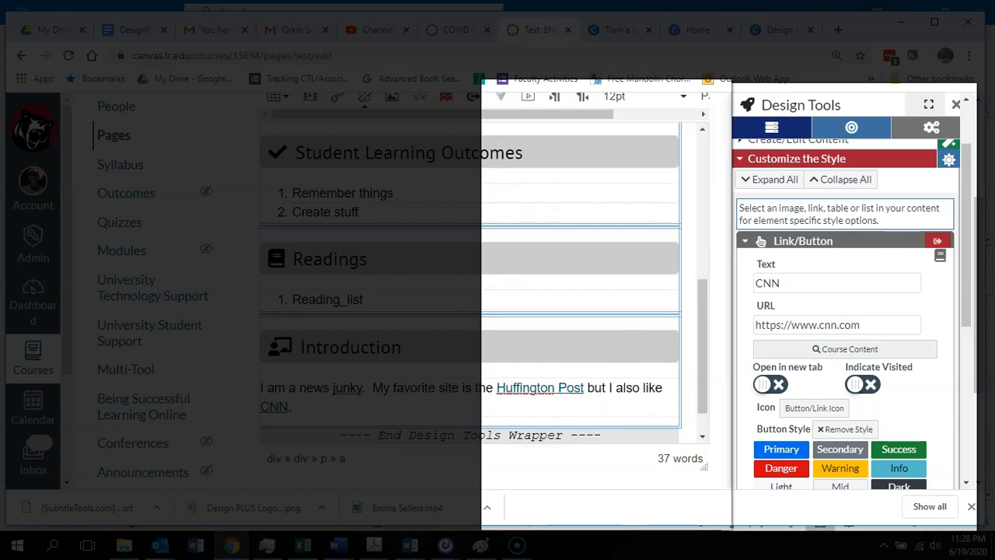
Turn the Open in new tab and Indicate Visited options of the CNN link on and off again, one after the other
scroll(851, 314, "down", 2)
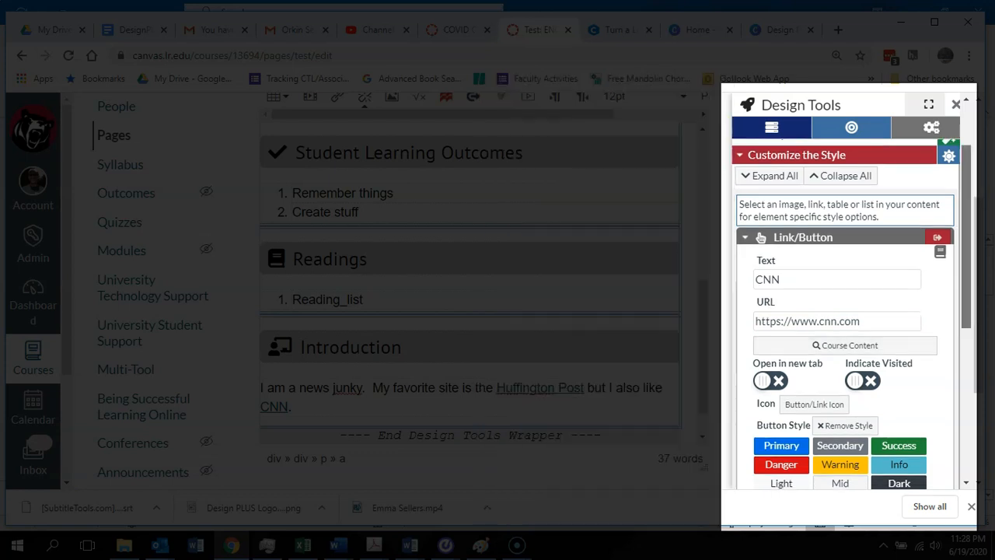
scroll(851, 314, "down", 1)
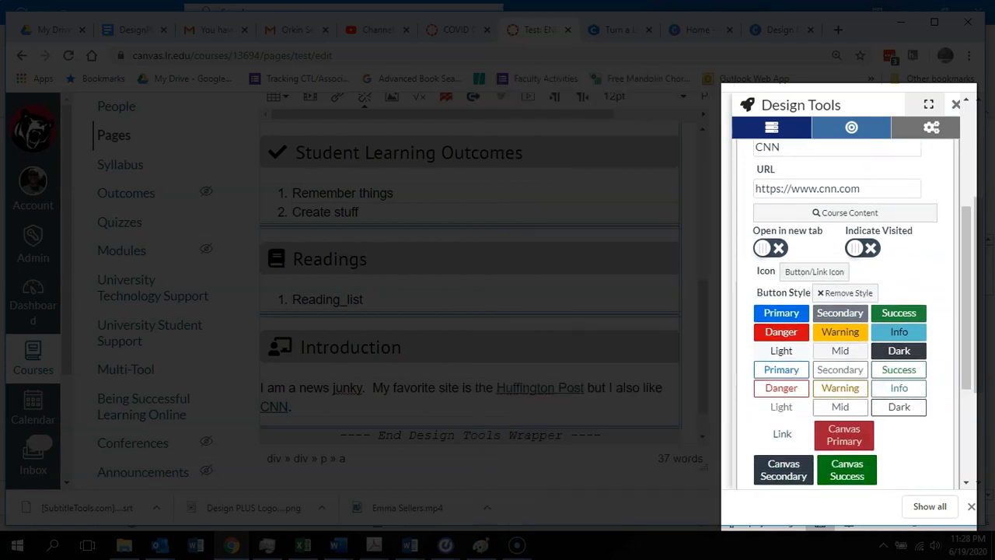
left_click(771, 248)
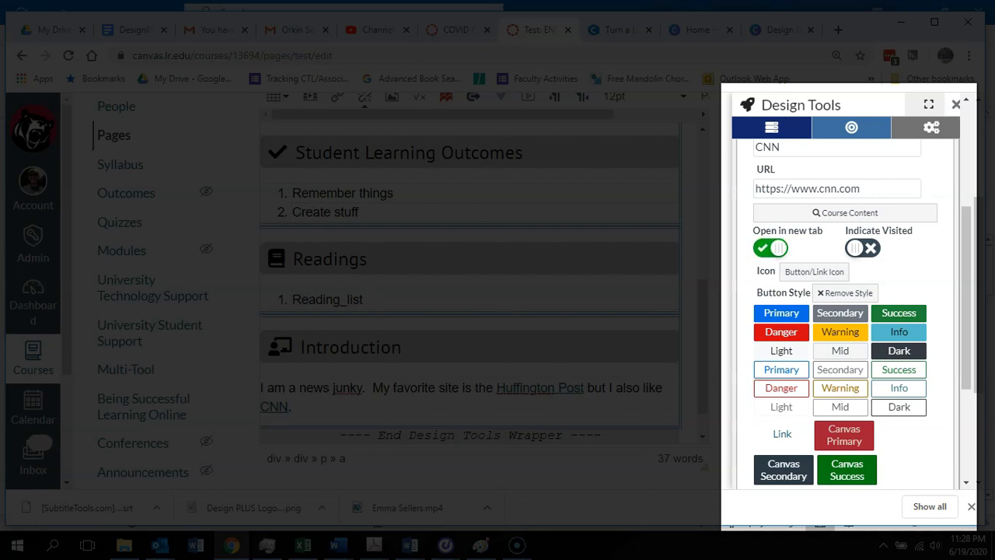
left_click(771, 248)
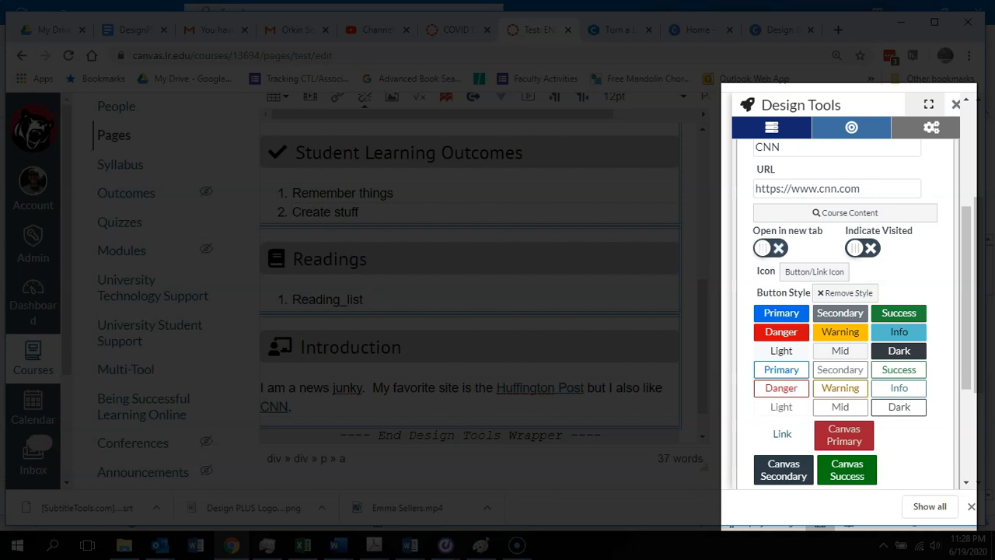
left_click(861, 248)
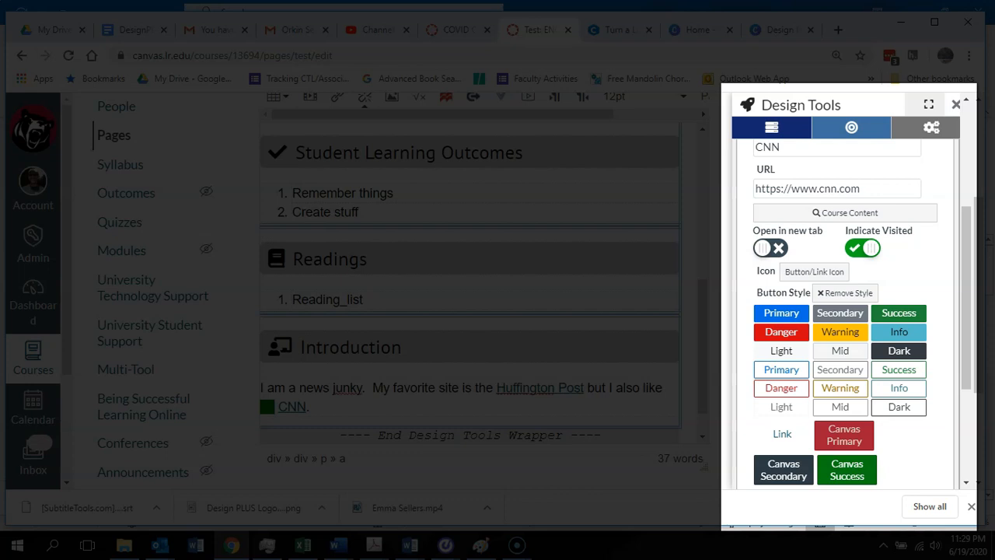
left_click(862, 248)
View the custom icons for the CNN link without choosing one, and apply the solid Danger button style and remove it again
left_click(814, 271)
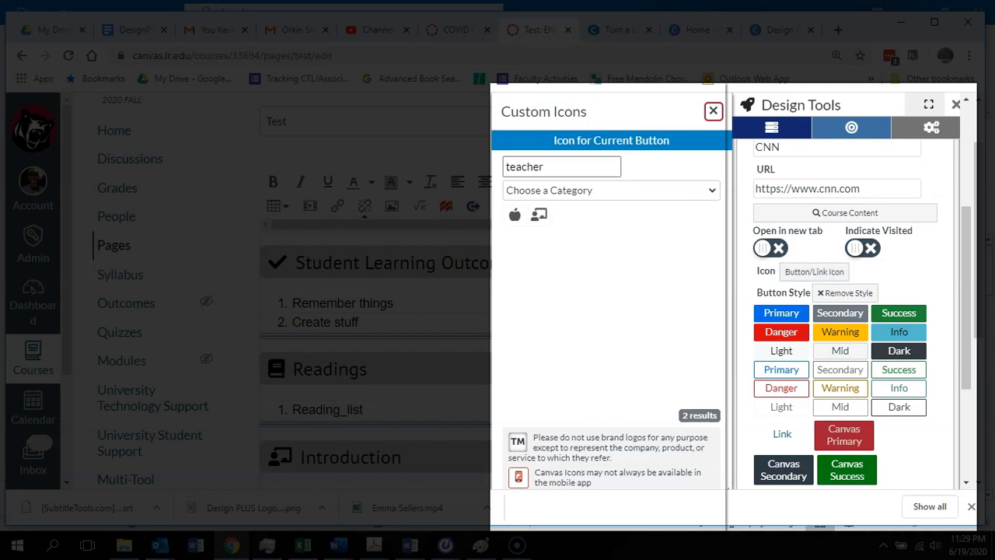
left_click(713, 111)
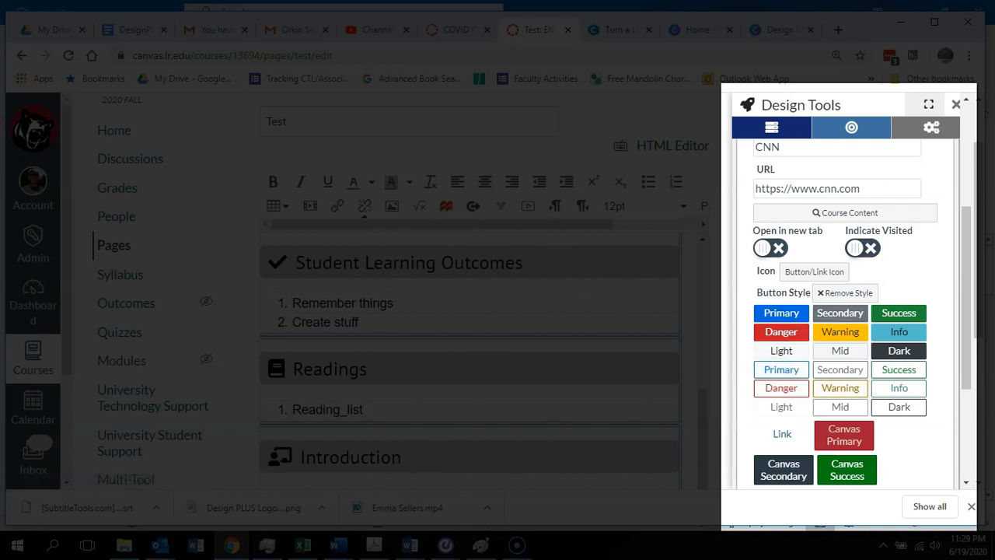
left_click(794, 332)
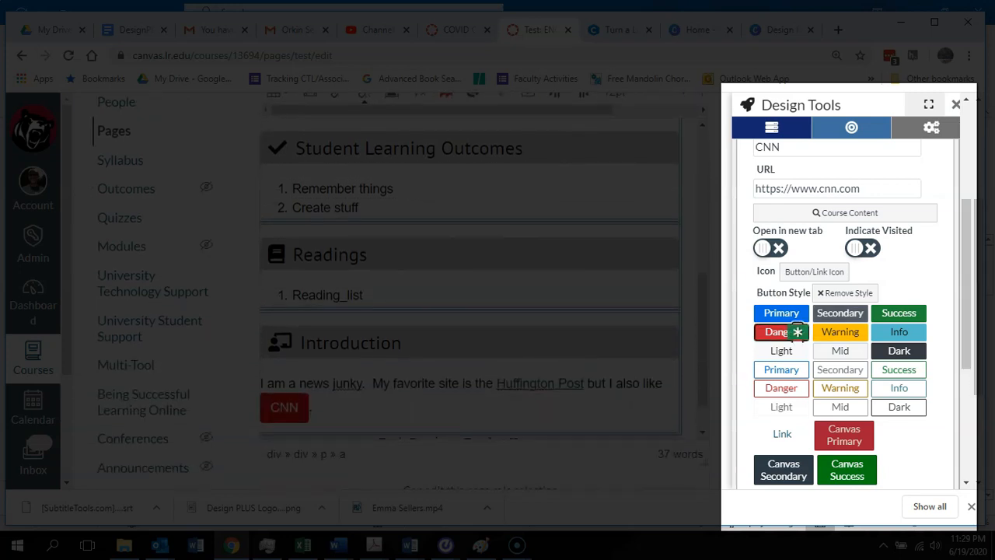
left_click(846, 293)
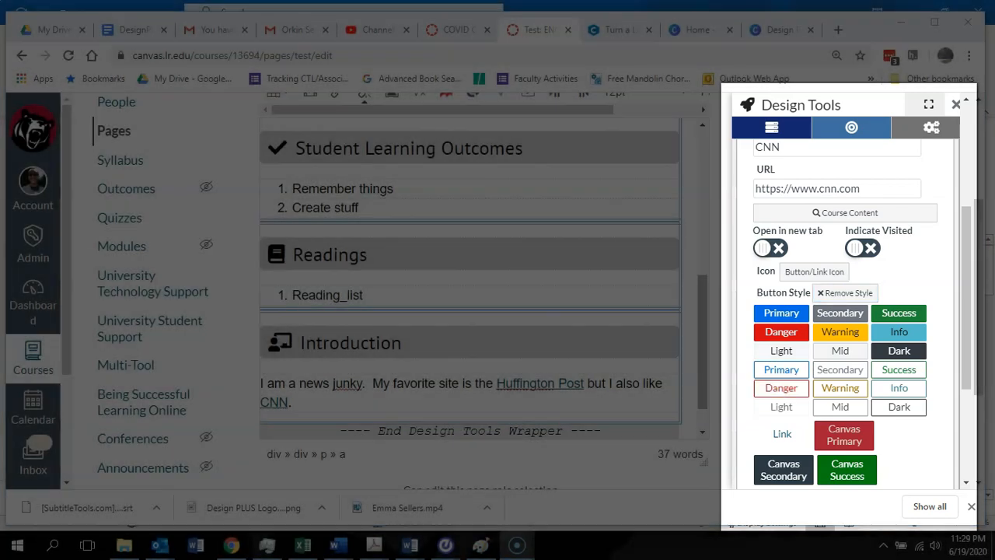
Inspect the link settings of the Start Here and Modules items in the navigation block
scroll(470, 280, "up", 2)
scroll(471, 280, "up", 2)
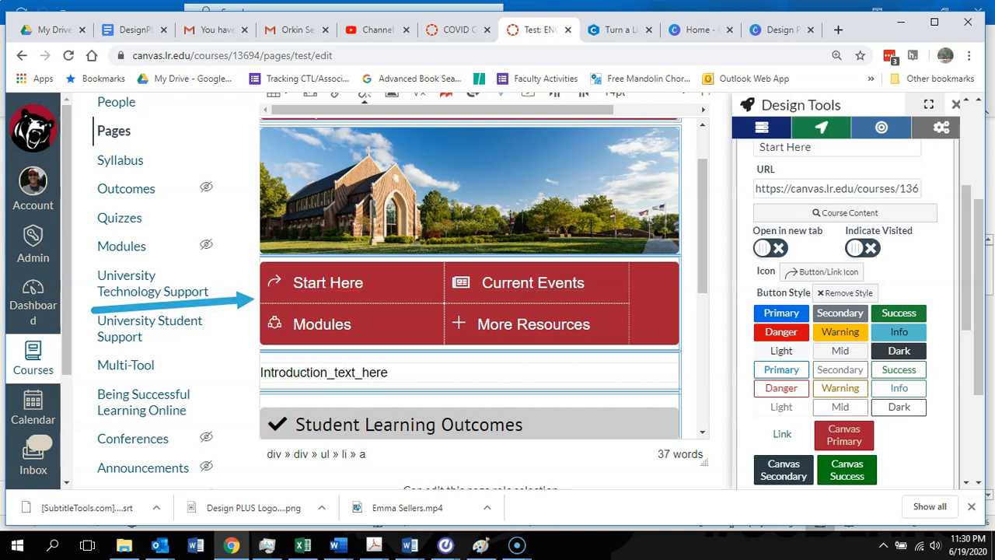
left_click(787, 188)
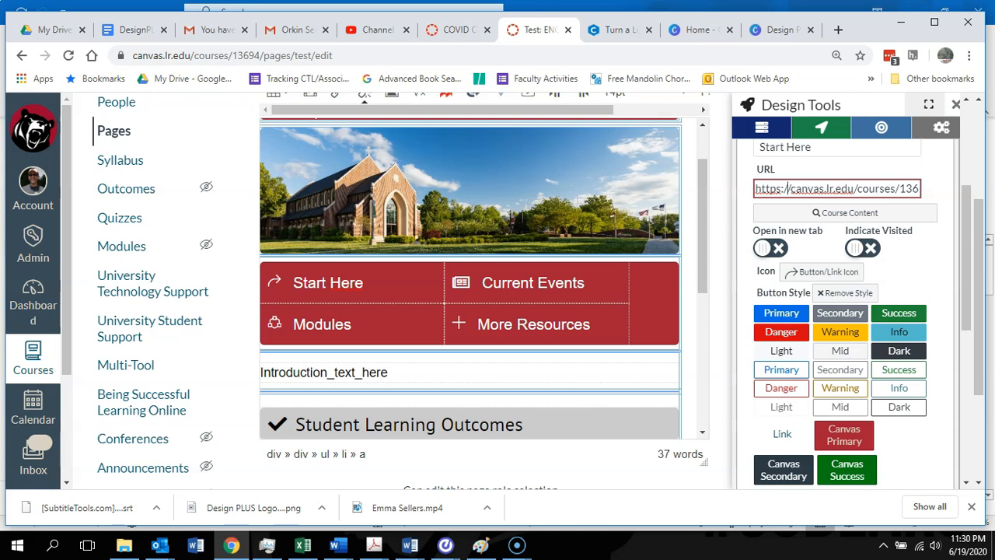
left_click(332, 324)
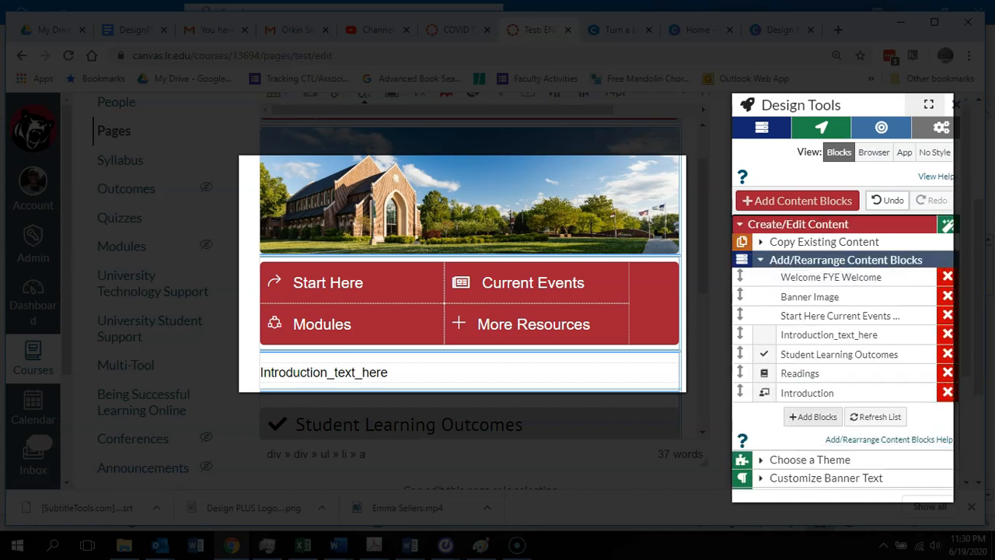
Add a new item named "Politico" to the navigation block below More Resources
scroll(888, 439, "down", 1)
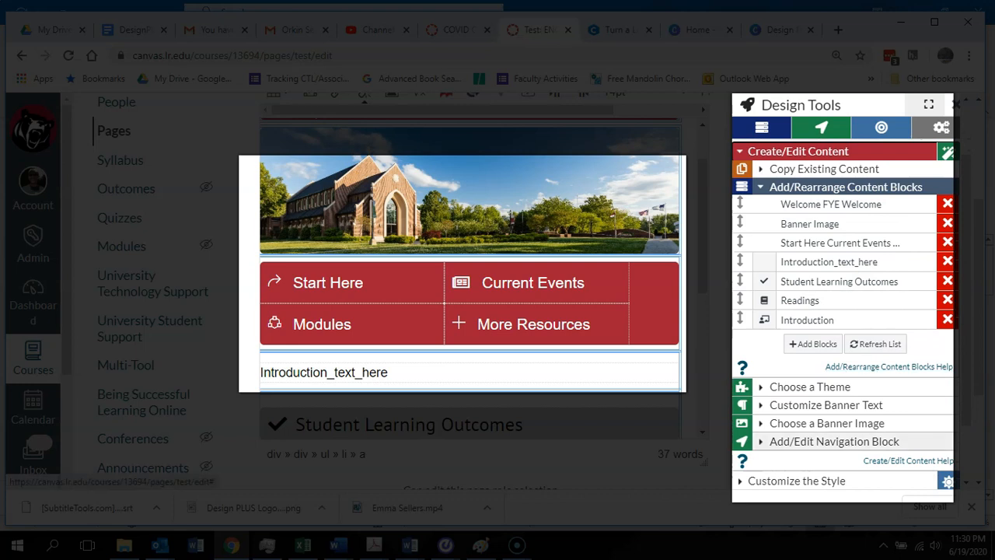
left_click(834, 440)
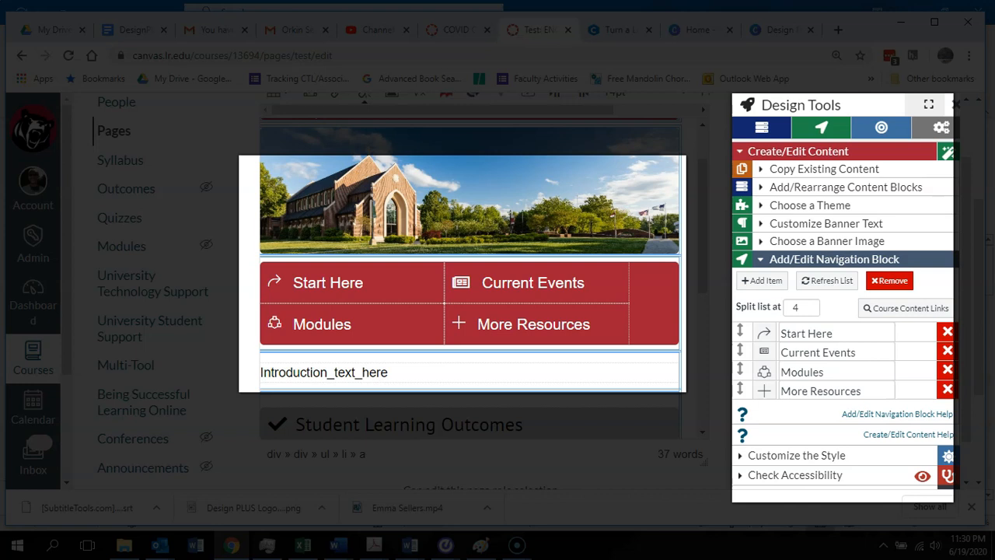
left_click(761, 280)
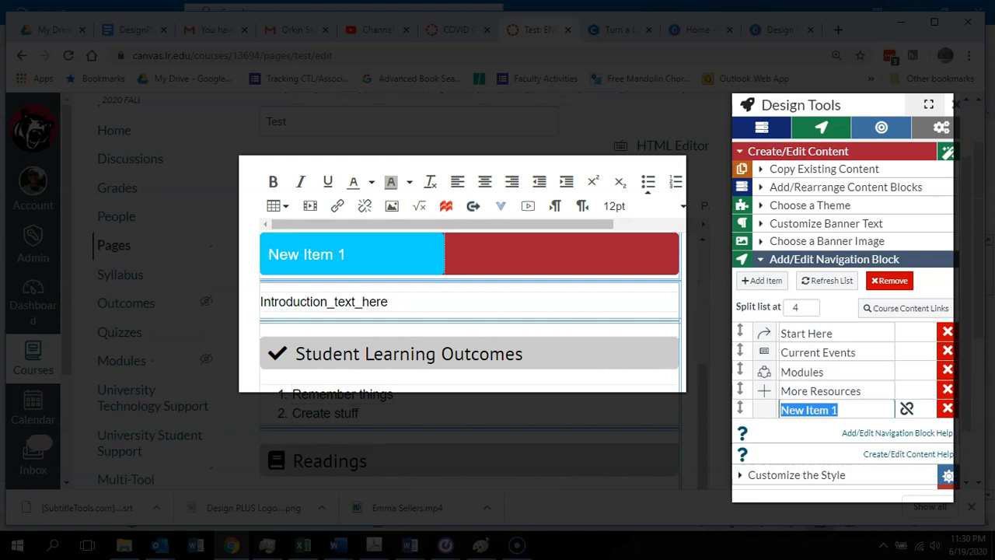
type("Politic")
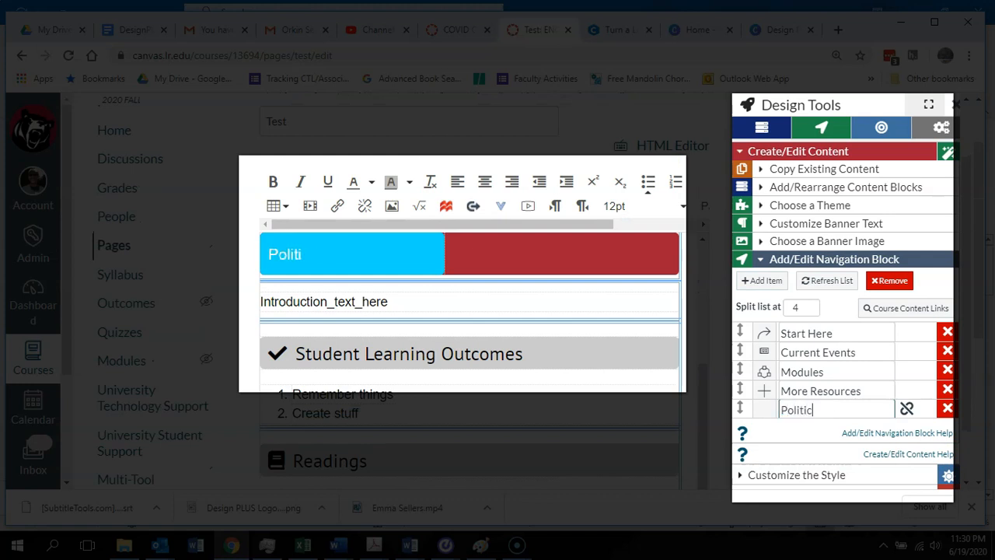
type("o")
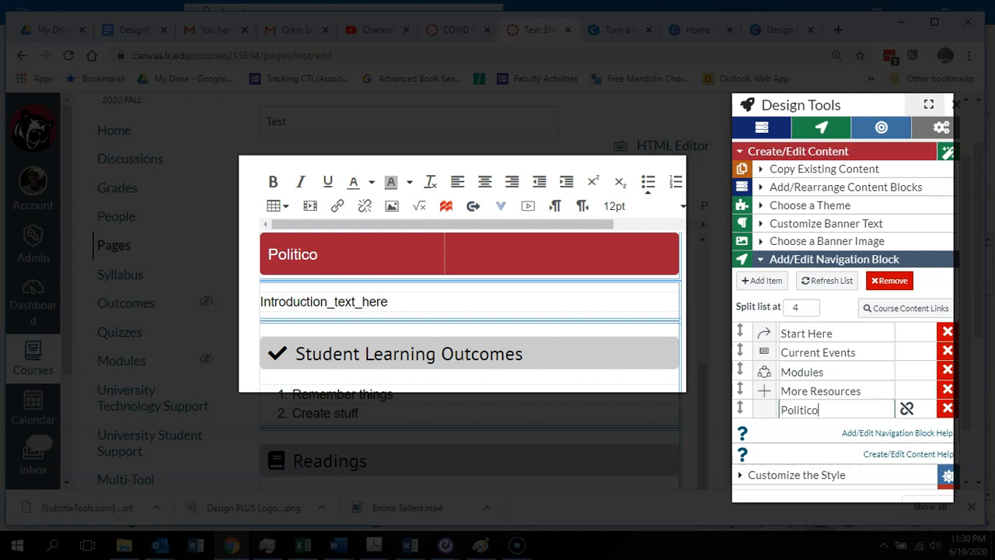
left_click_drag(318, 255, 268, 254)
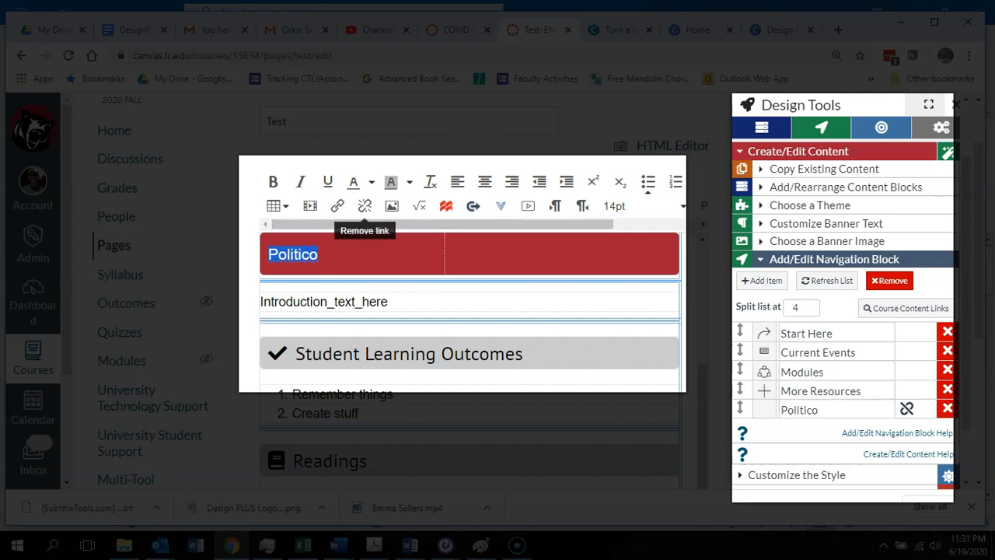
left_click(337, 205)
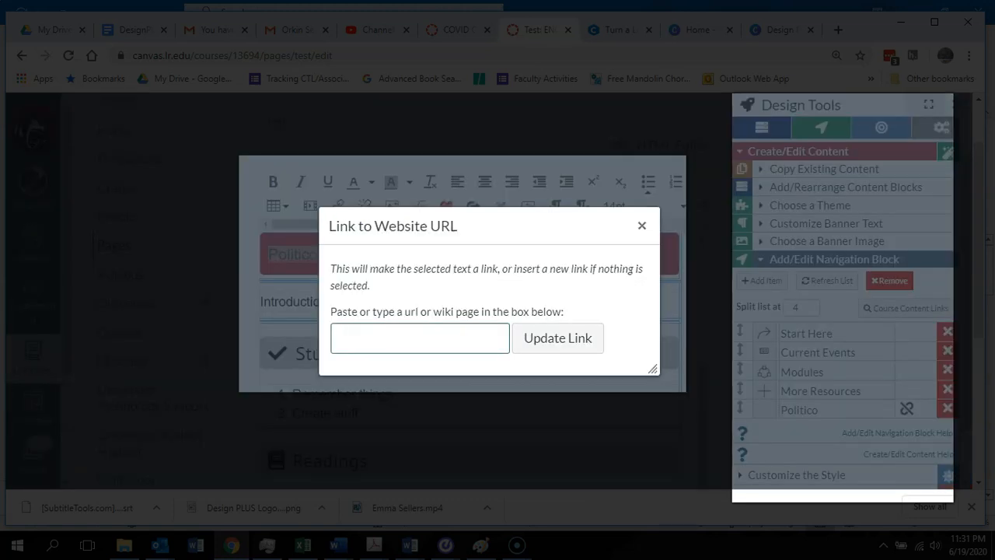
type("https:")
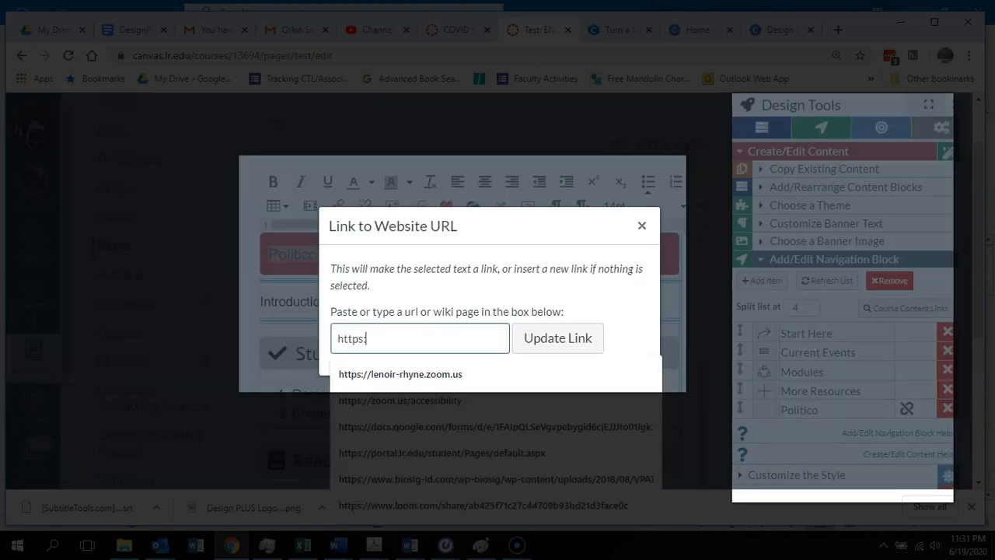
type("//www.po")
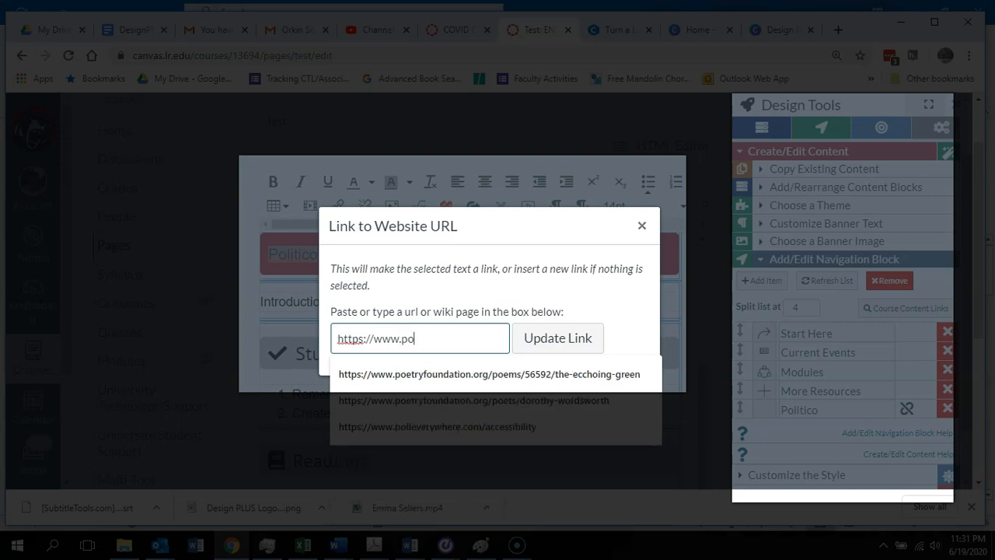
type("litico")
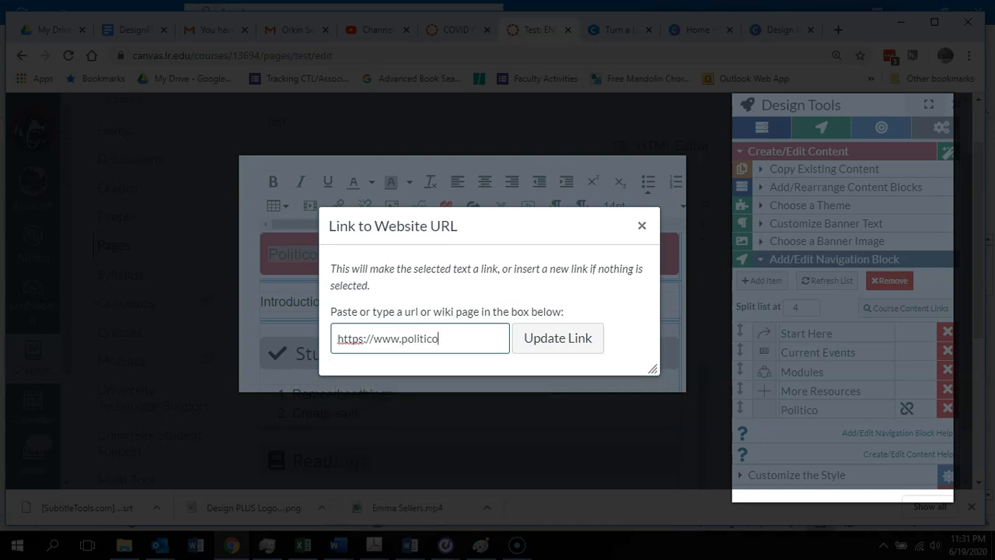
type(".com")
key("Return")
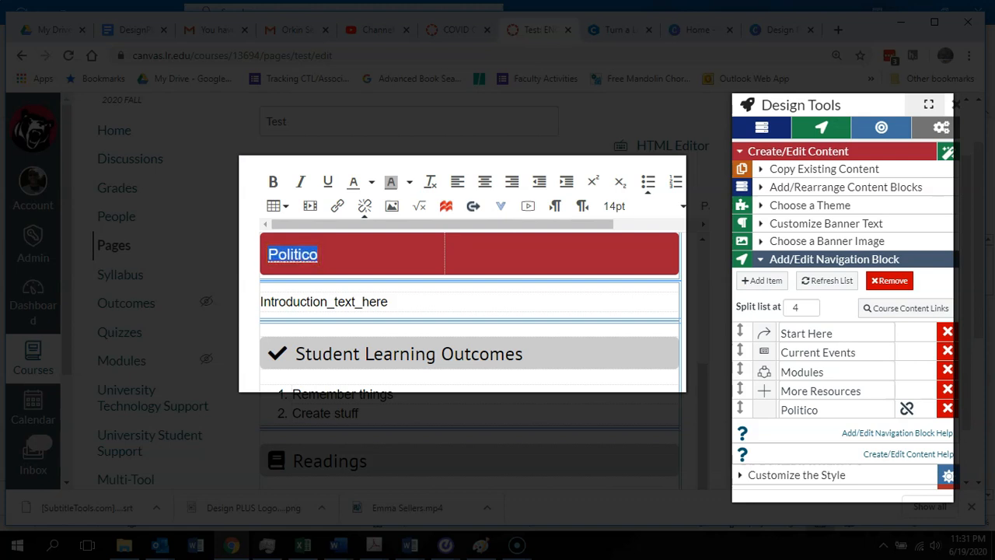
left_click(309, 254)
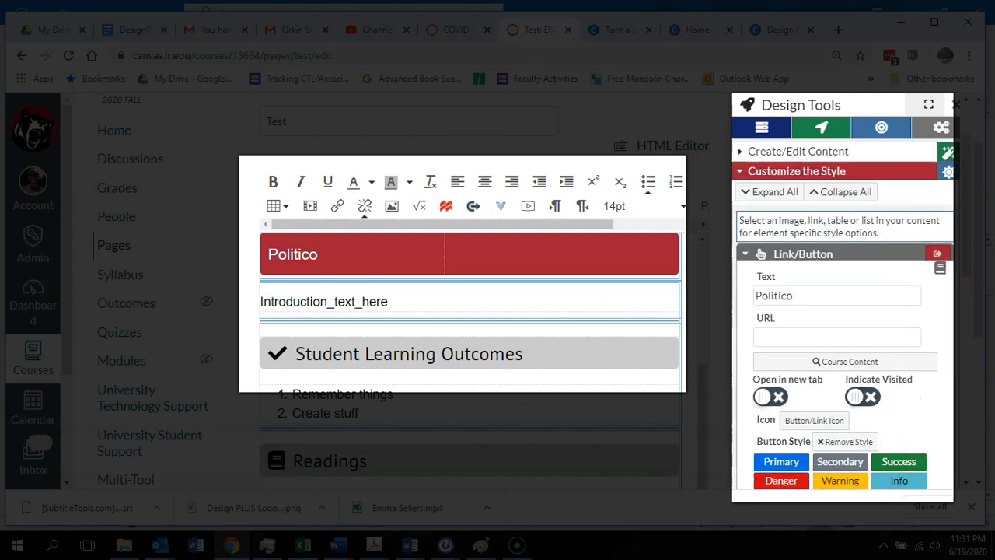
left_click(837, 337)
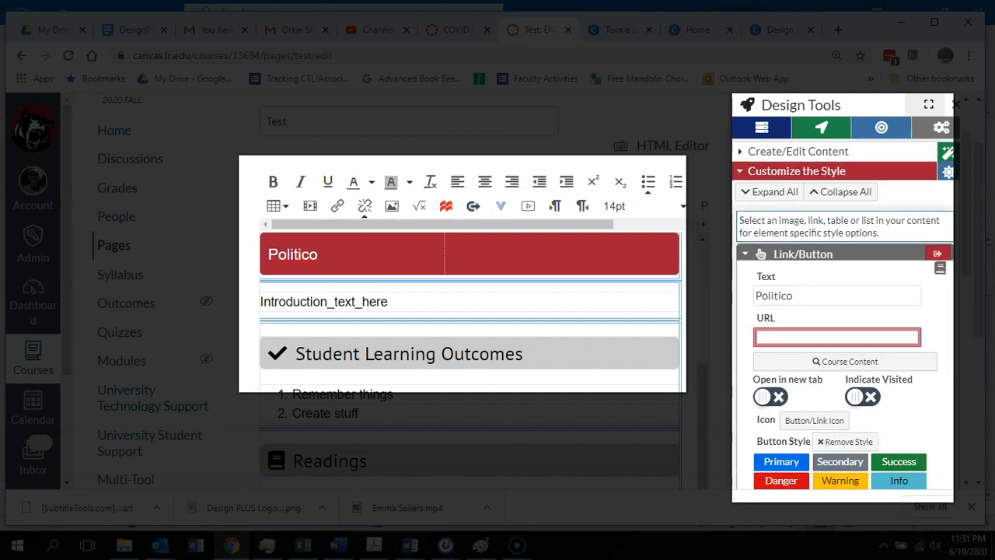
type("https:/")
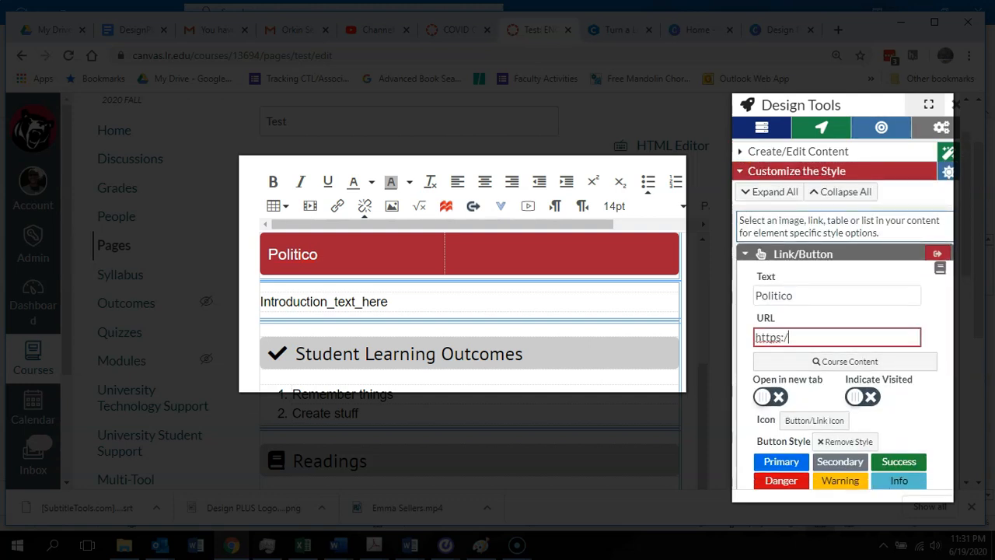
type("/www.politico.com")
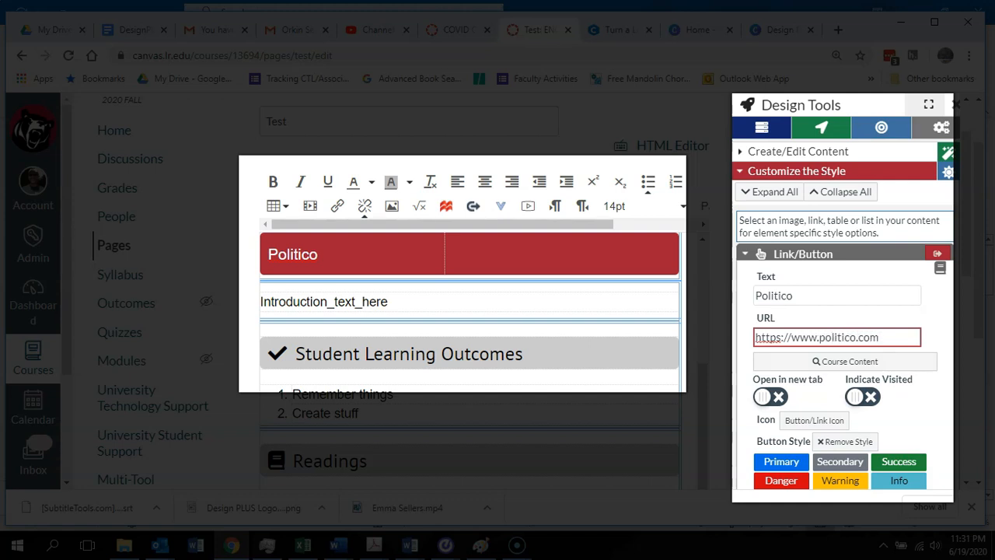
Switch Open in new tab and Indicate Visited on and back off for the Politico navigation link
left_click(770, 396)
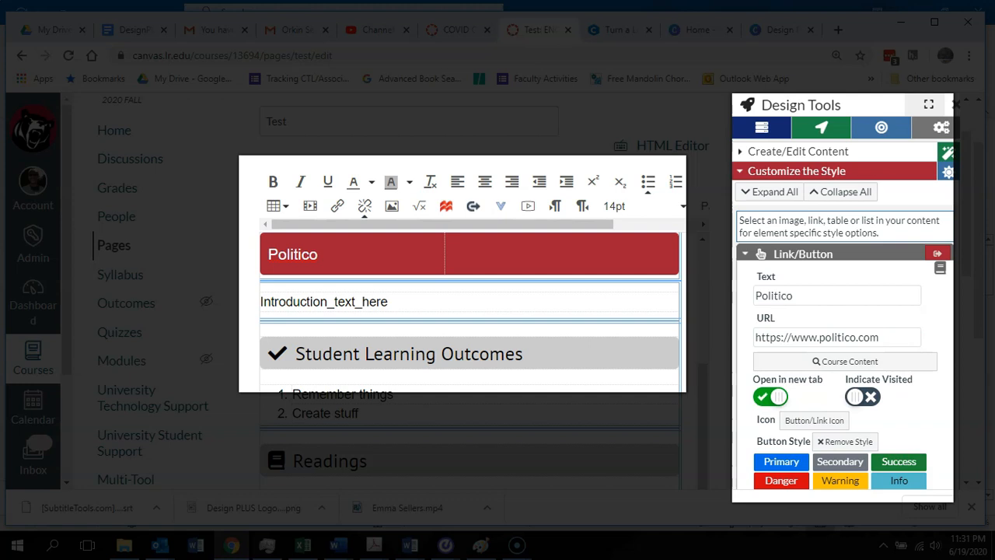
left_click(771, 397)
left_click(862, 397)
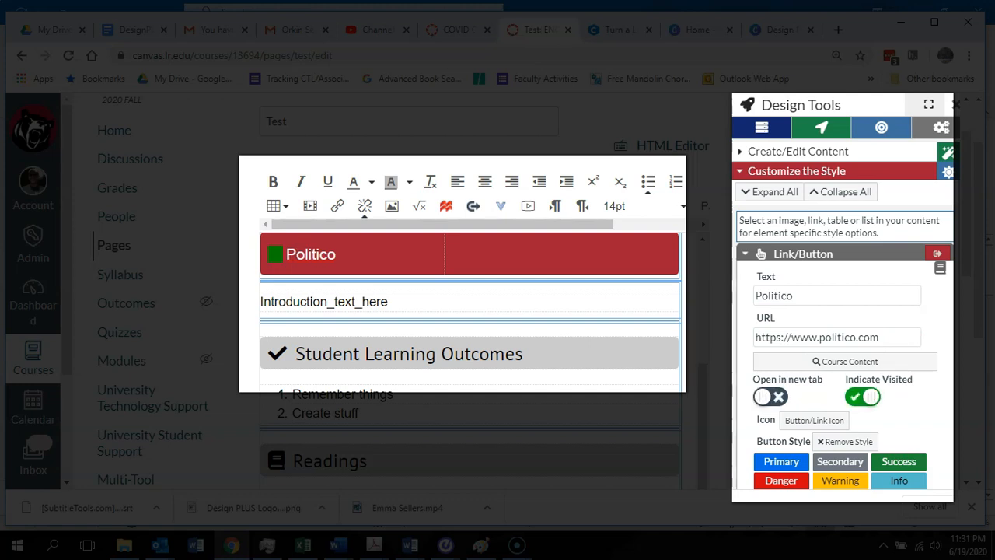
left_click(862, 396)
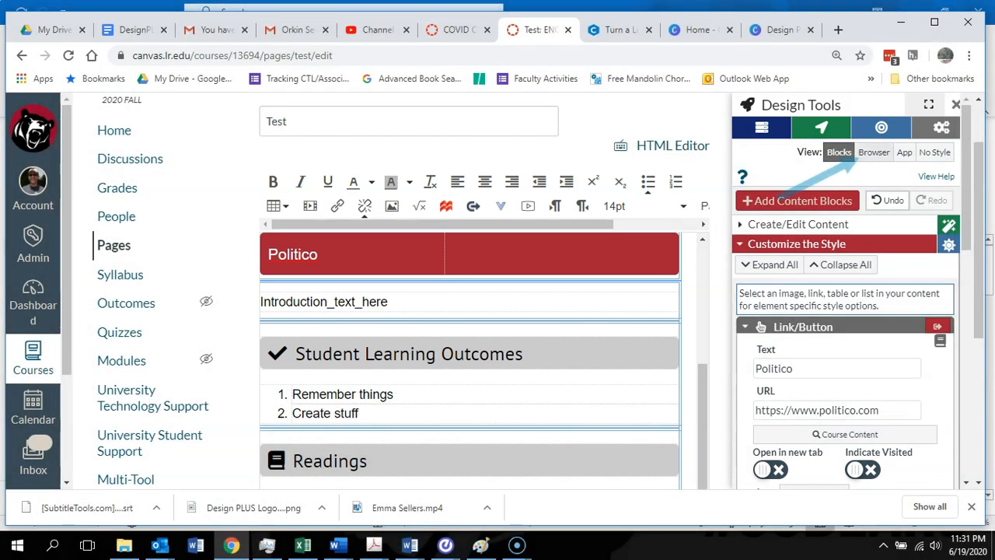
Preview the page content in Browser view
left_click(873, 152)
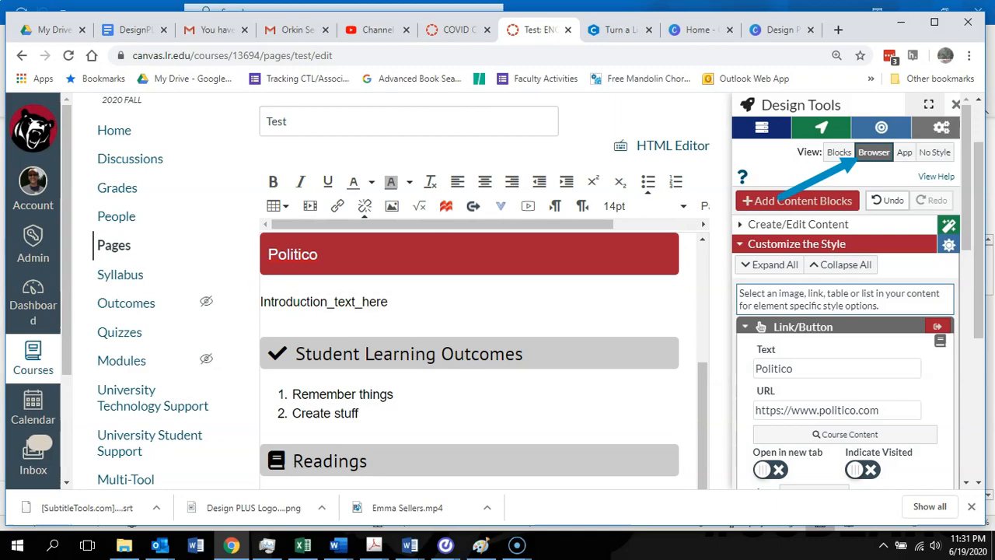
Try splitting the navigation block's list at 2 items, and set the split to 3 items
scroll(469, 357, "up", 2)
scroll(469, 318, "up", 1)
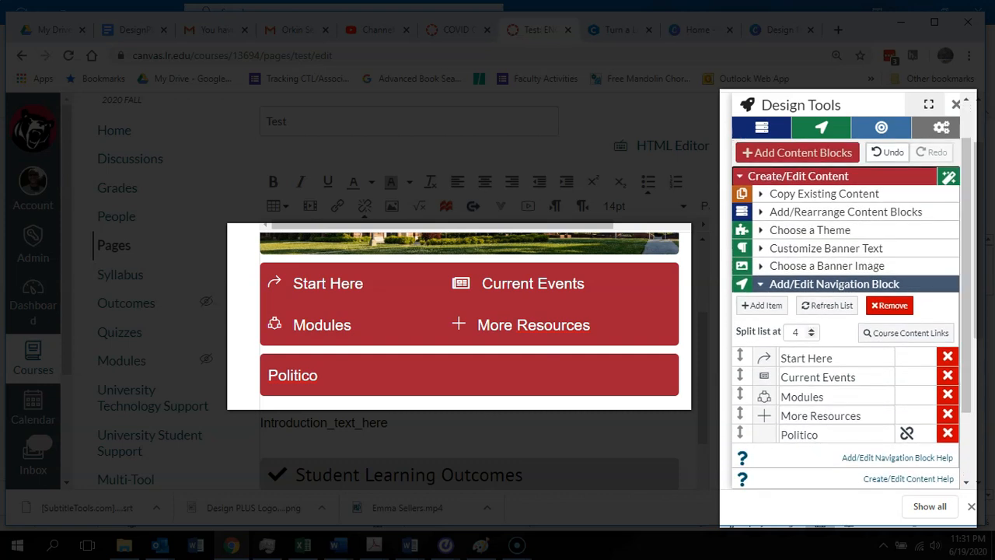
left_click(811, 329)
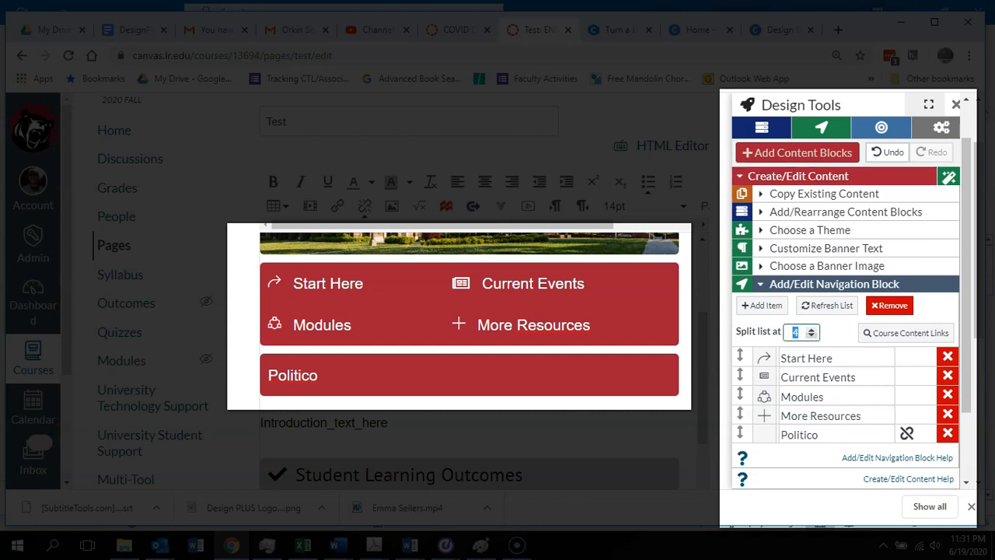
key("Down")
key("Down")
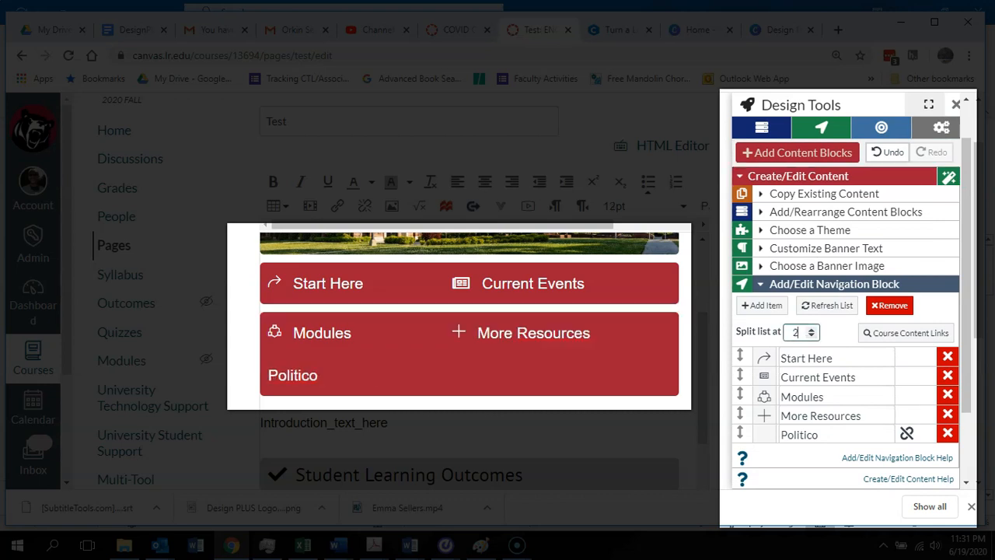
key("Up")
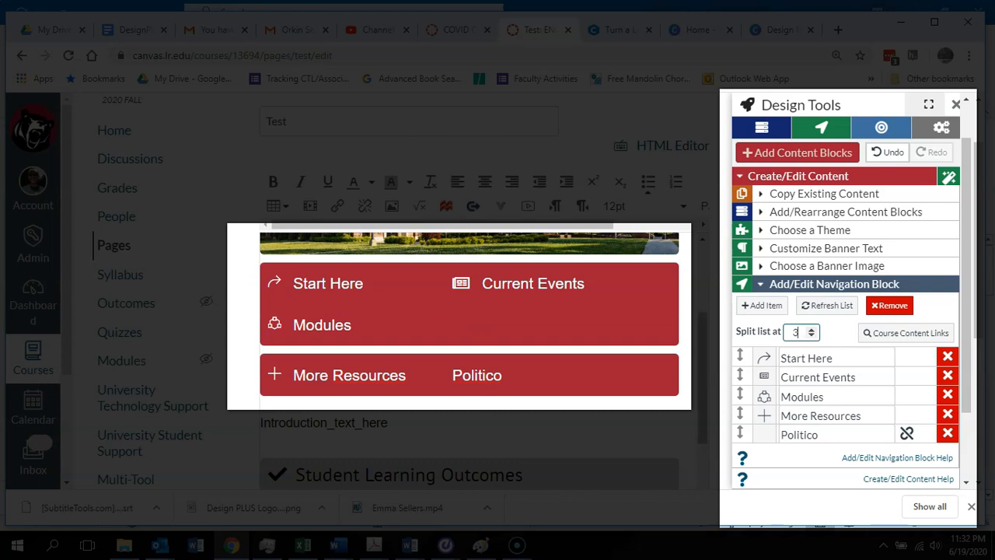
left_click(269, 374)
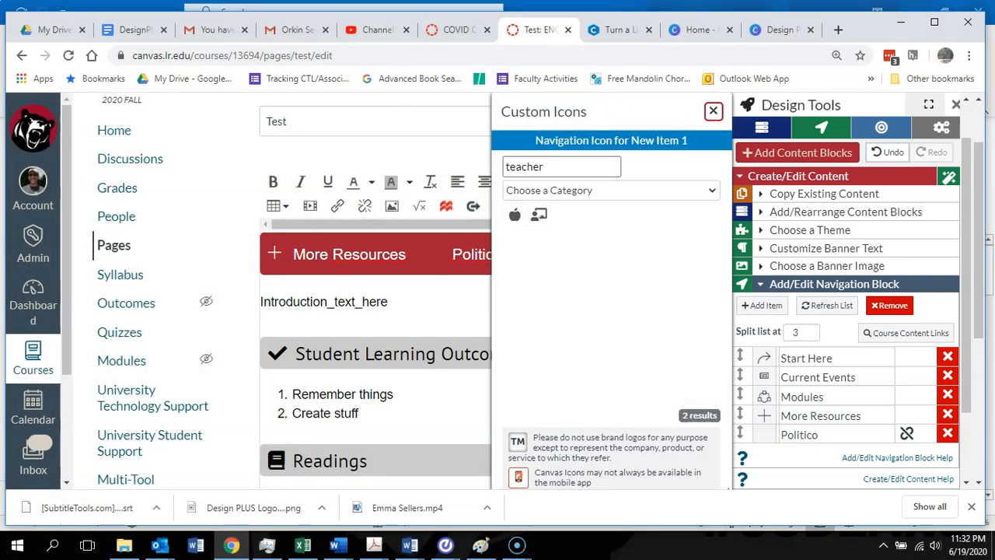
left_click(713, 112)
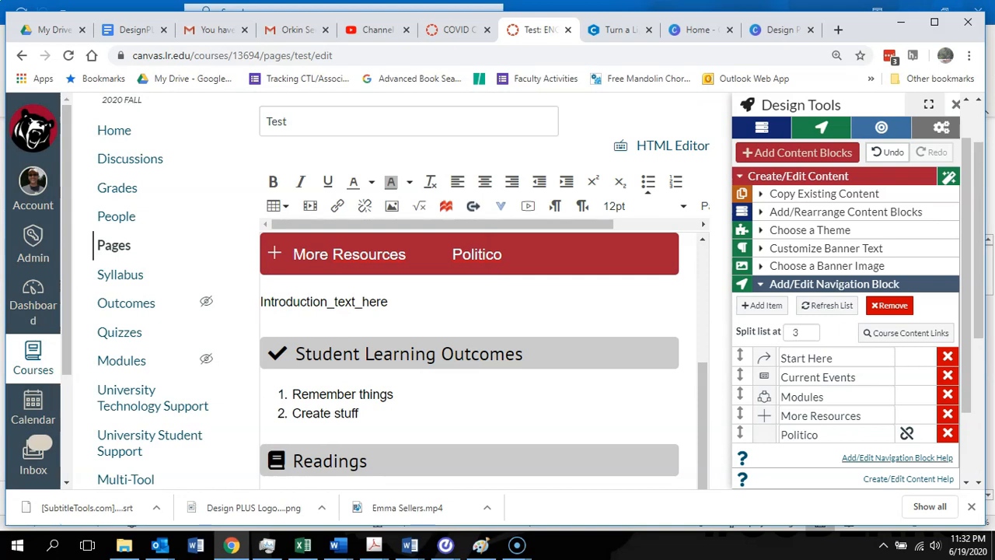